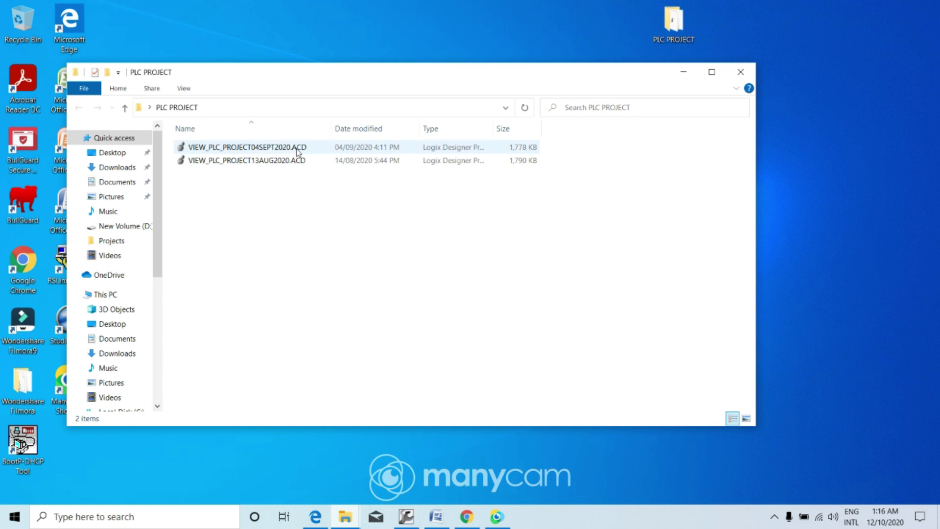
# - Open the project file VIEW_PLC_PROJECT04SEPT2020.ACD and display the properties of the 1756-L71 controller in slot 1
pyautogui.doubleClick(297, 148)
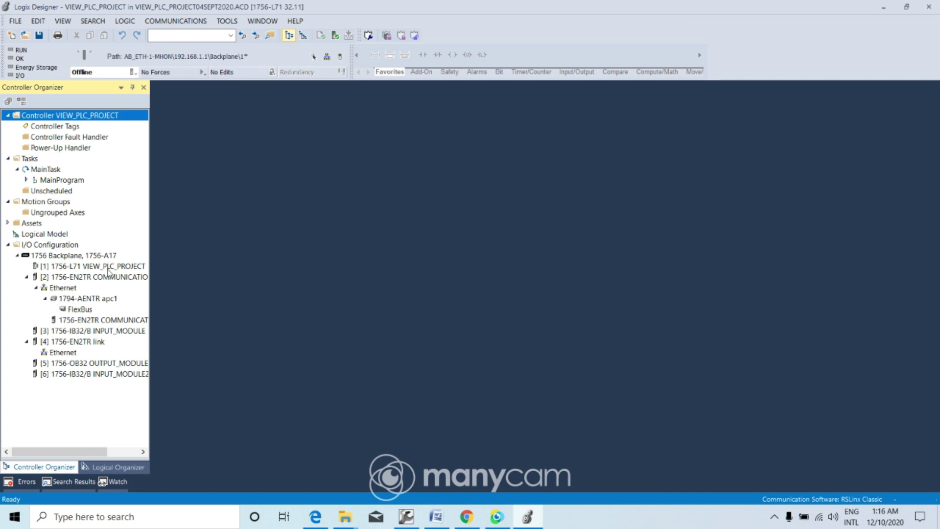
pyautogui.click(109, 269)
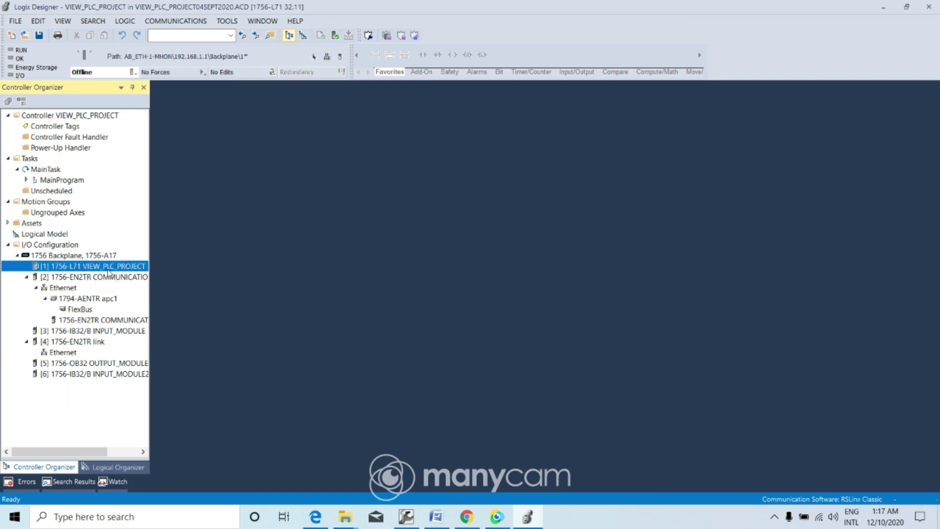
pyautogui.rightClick(108, 272)
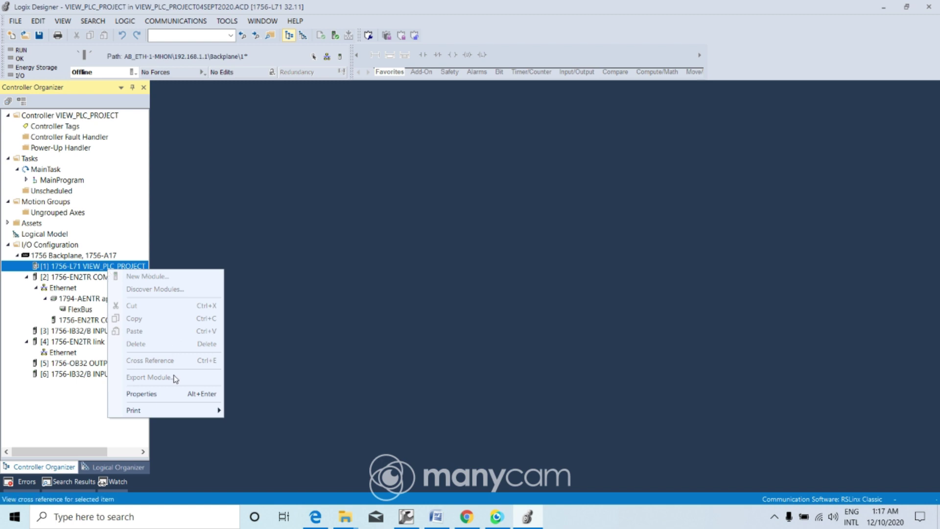
pyautogui.click(172, 397)
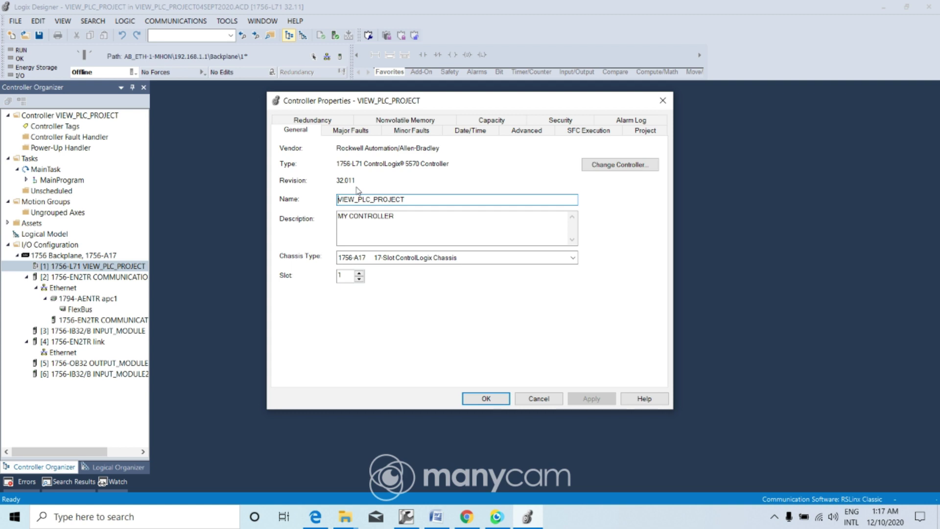
# - Check the software versions available for changing the controller, keep the current type and version, and close the controller properties
pyautogui.click(605, 167)
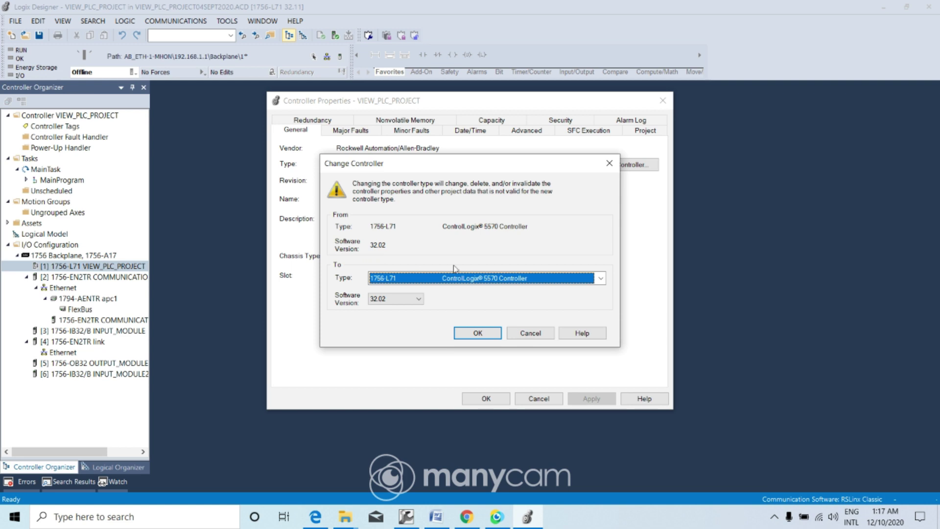
pyautogui.click(417, 299)
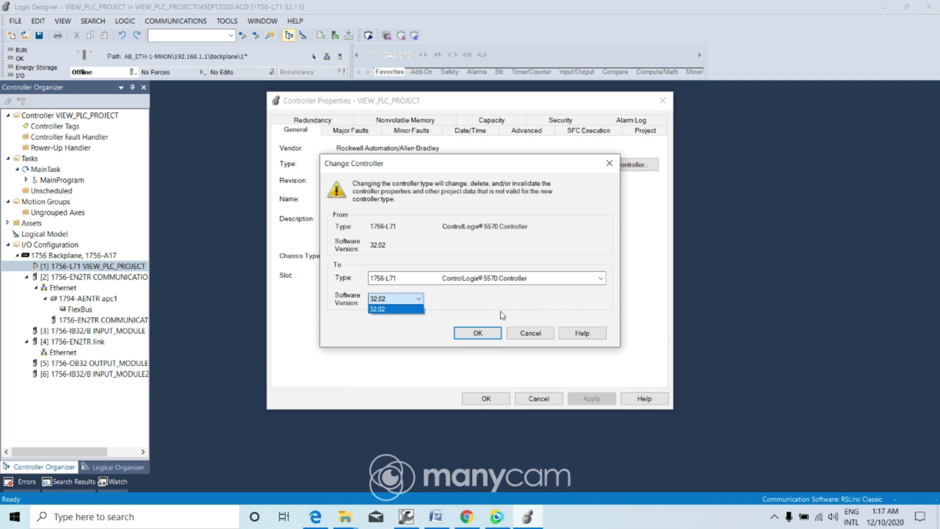
pyautogui.click(482, 337)
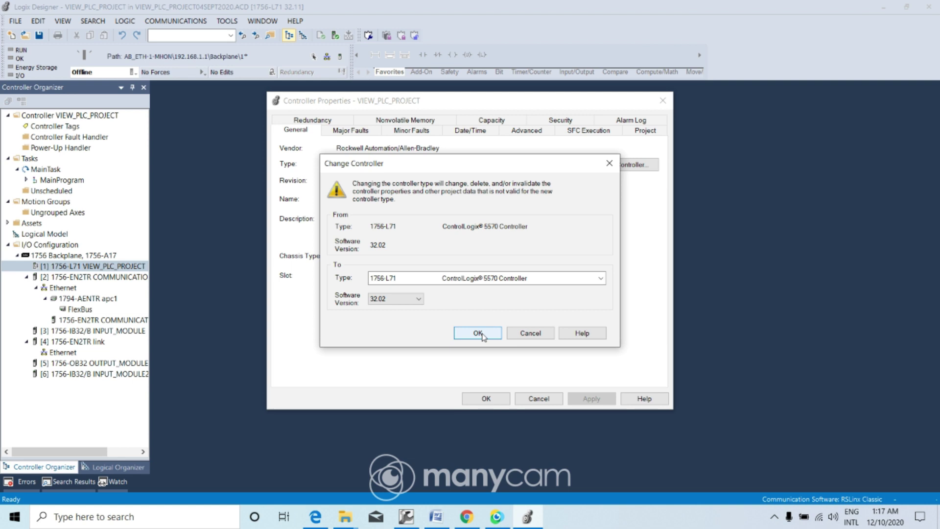
pyautogui.click(478, 333)
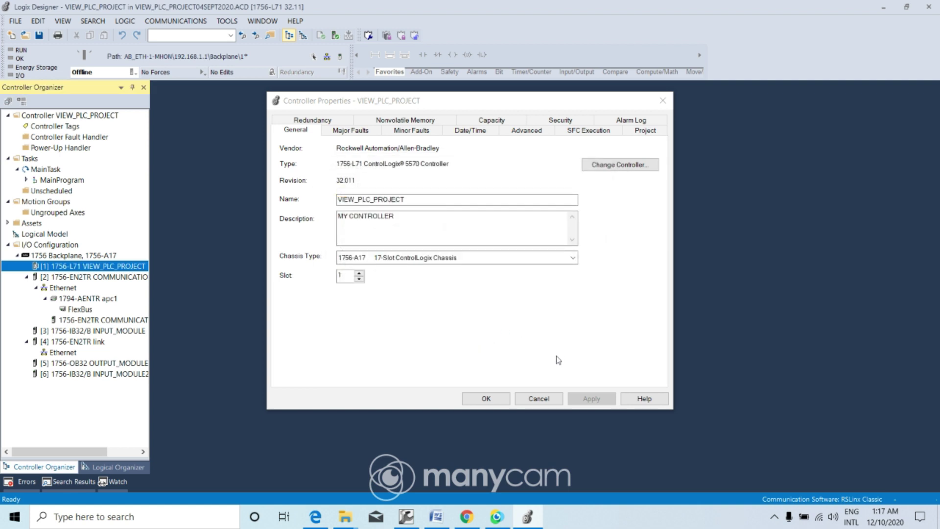
pyautogui.click(486, 399)
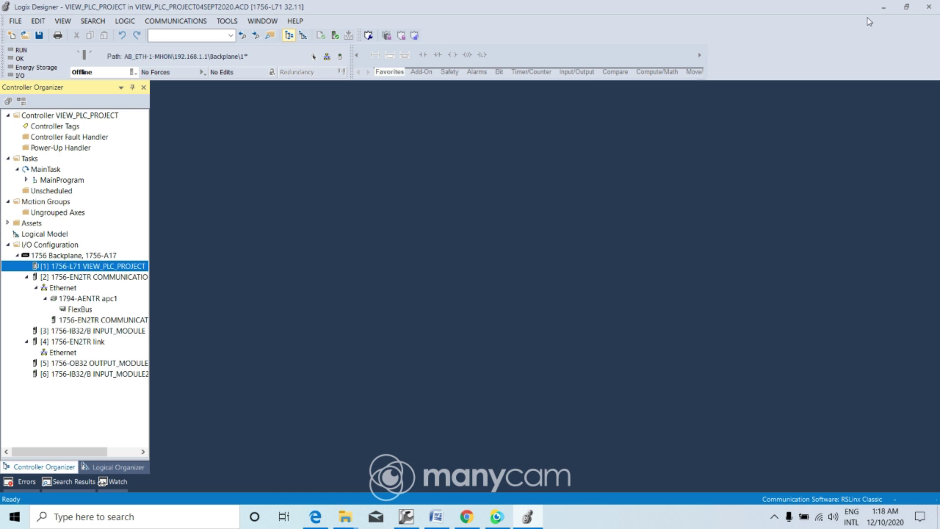
# - Switch to RSLinx Classic and examine the station mapping of the configured driver AB_ETH-1-MHON
pyautogui.click(880, 8)
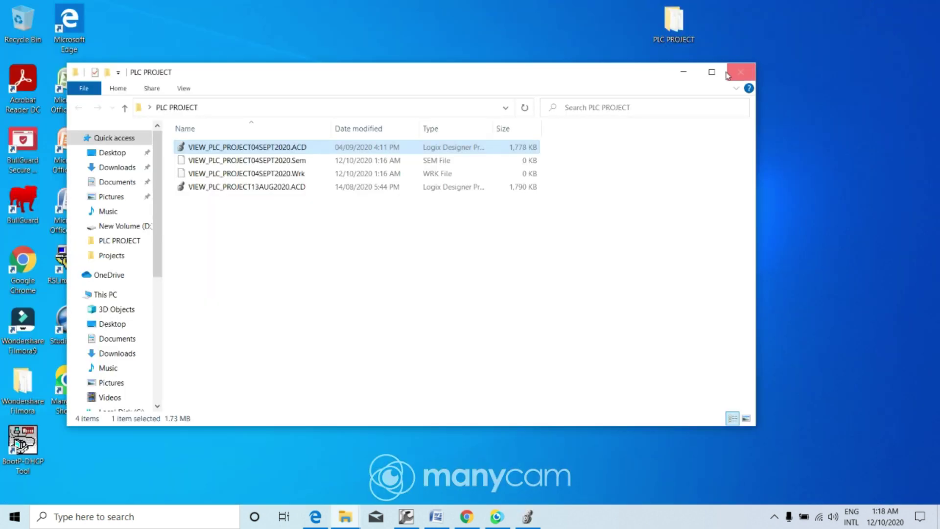
pyautogui.click(684, 72)
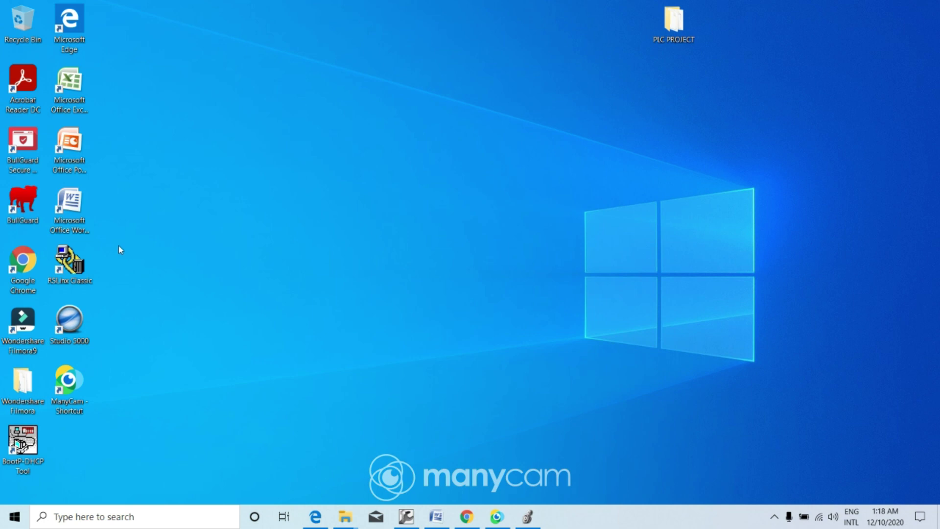
pyautogui.doubleClick(72, 264)
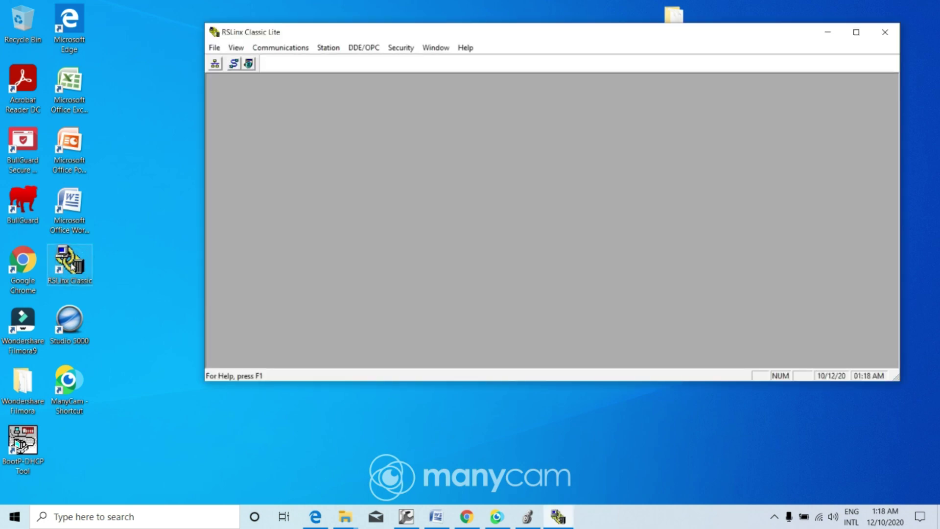
pyautogui.click(300, 50)
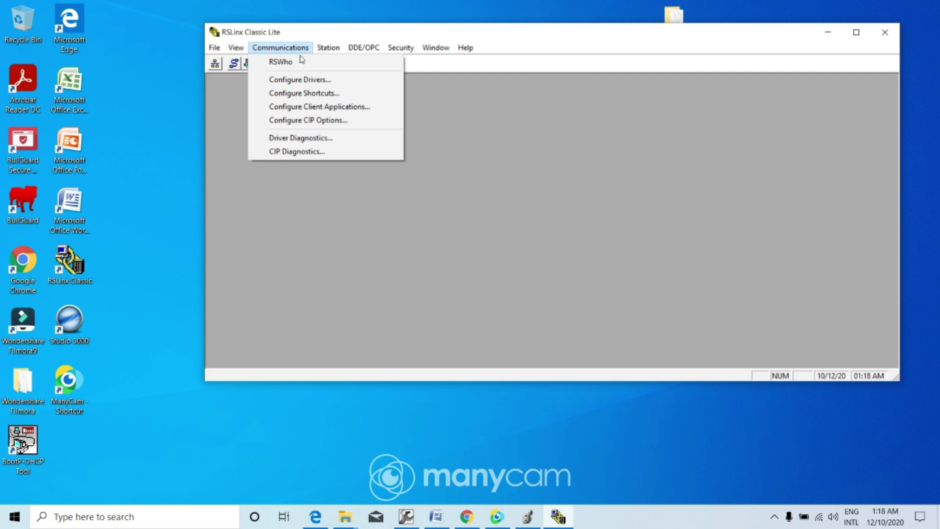
pyautogui.click(302, 80)
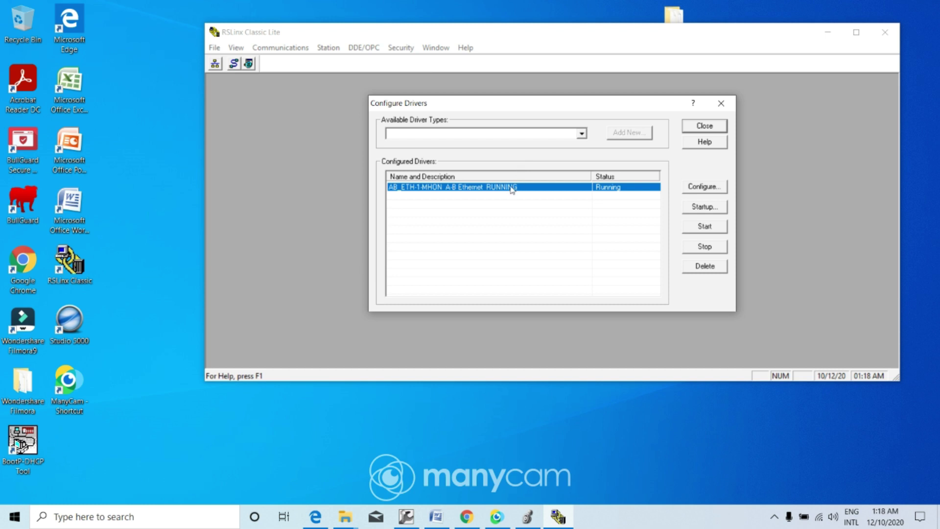
pyautogui.click(692, 190)
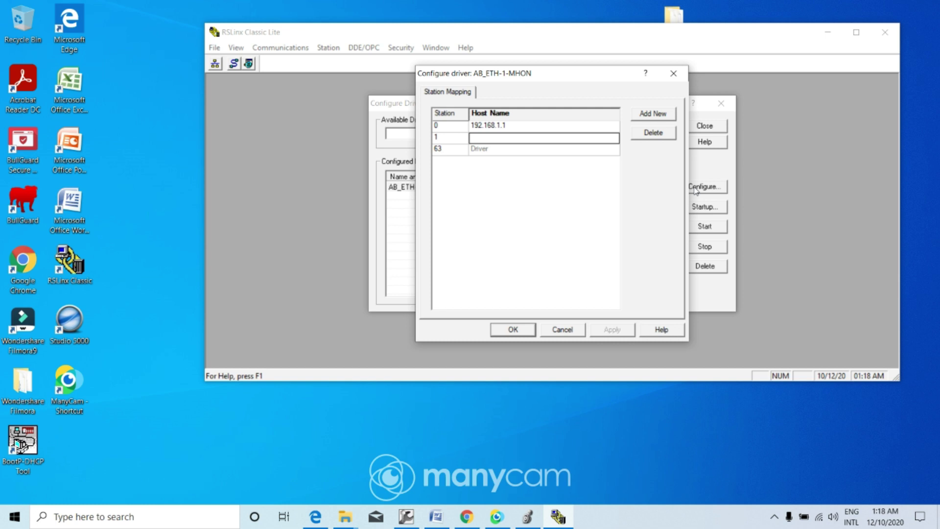
pyautogui.click(674, 73)
pyautogui.click(721, 104)
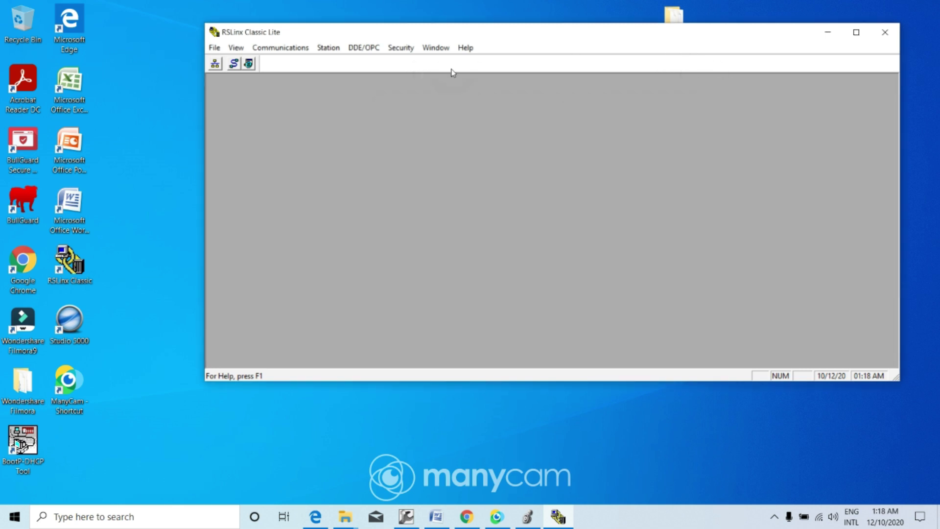
# - Try to add an Ethernet devices driver named AB_ETH-2-mhon2 with station 0 mapped to 192.168.1.1
pyautogui.click(300, 50)
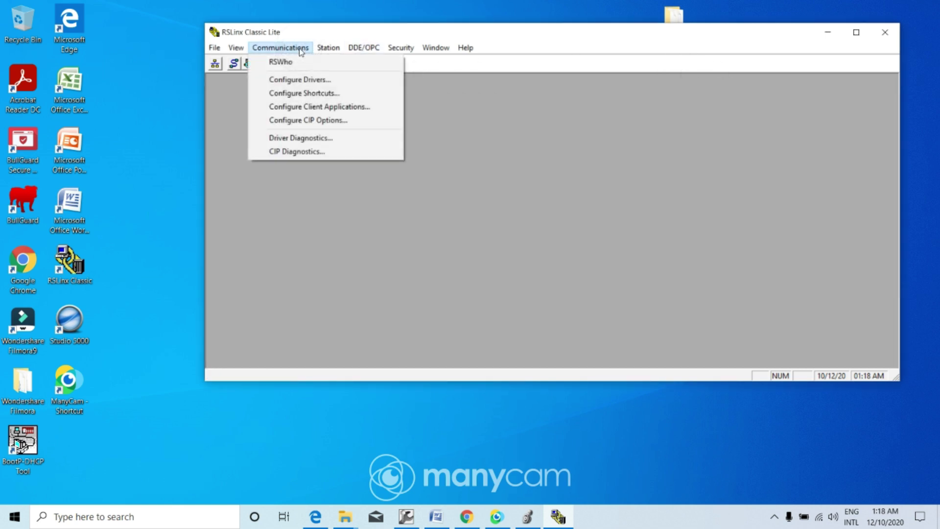
pyautogui.click(304, 80)
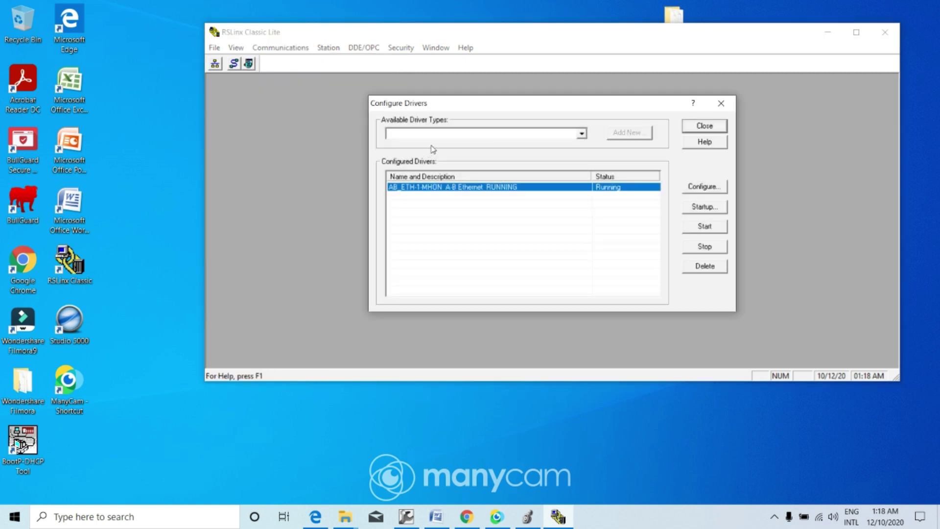
pyautogui.click(582, 134)
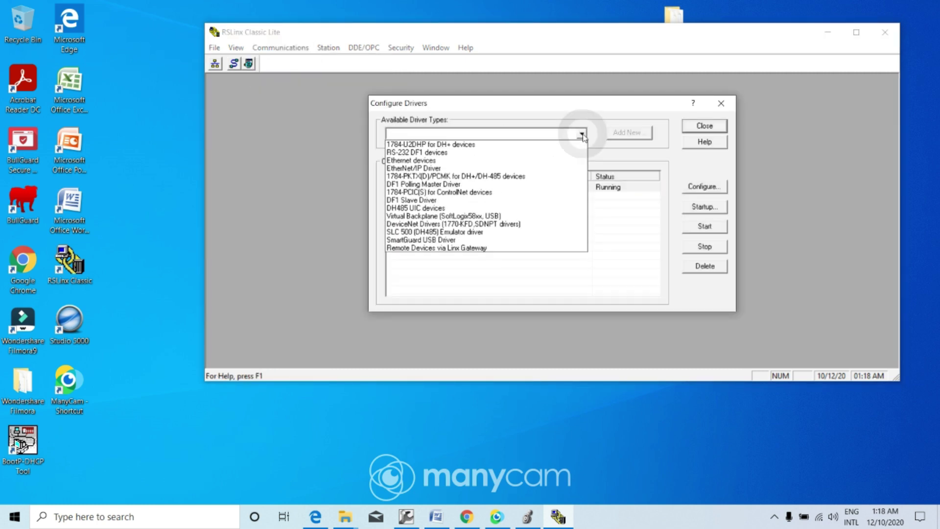
pyautogui.click(439, 161)
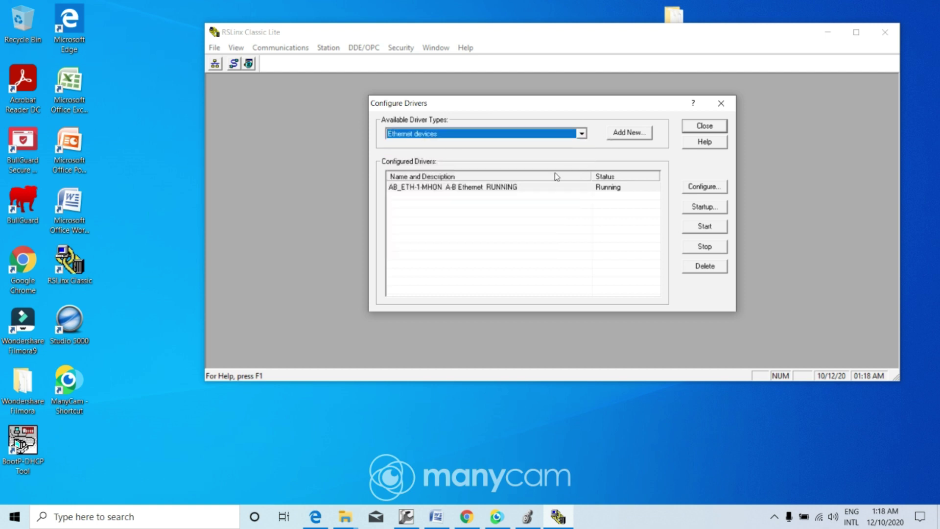
pyautogui.click(624, 134)
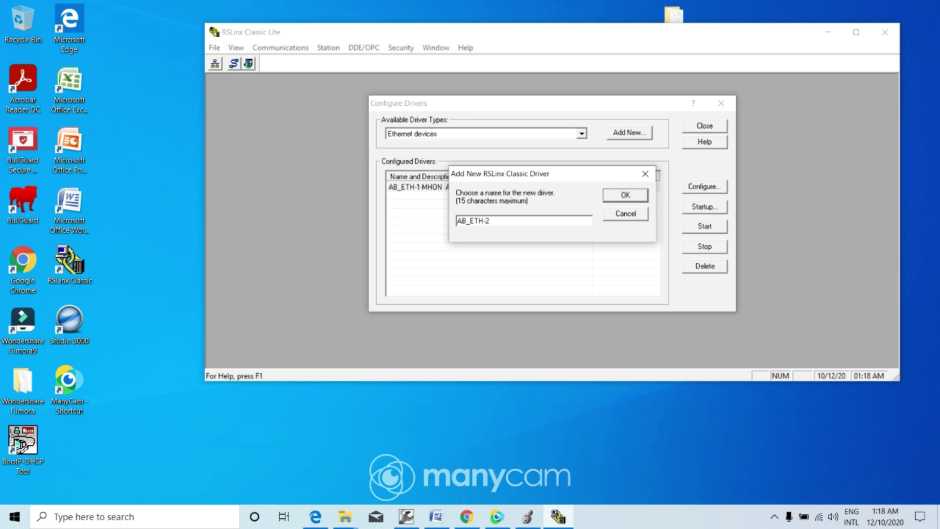
pyautogui.write('-mhon2')
pyautogui.click(636, 195)
pyautogui.click(542, 128)
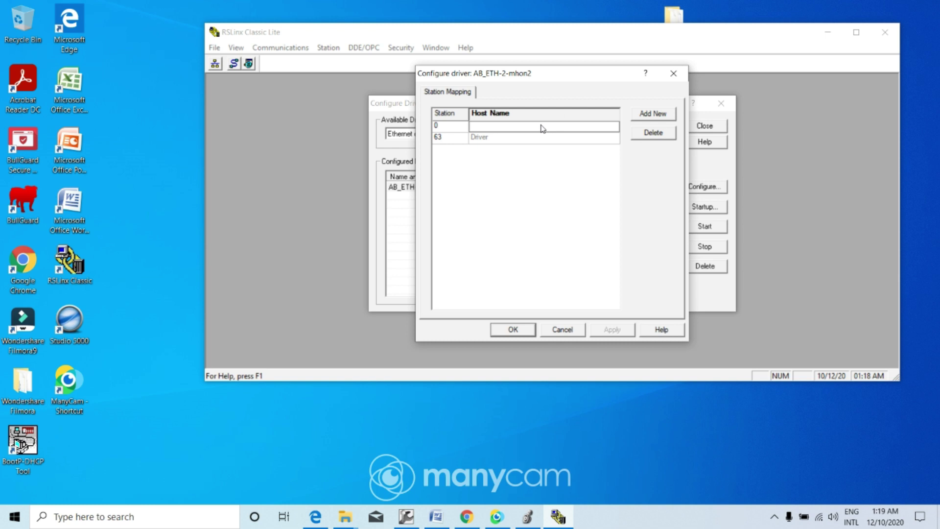
pyautogui.write('192.168.1.1')
pyautogui.click(673, 73)
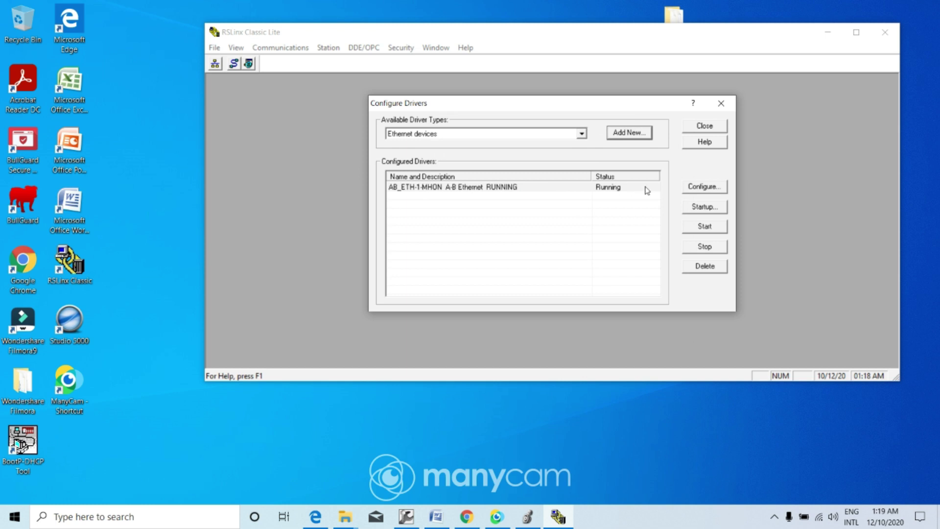
# - Recheck the station mapping of the AB_ETH-1-MHON driver, accept it as is, and close RSLinx Classic
pyautogui.click(703, 186)
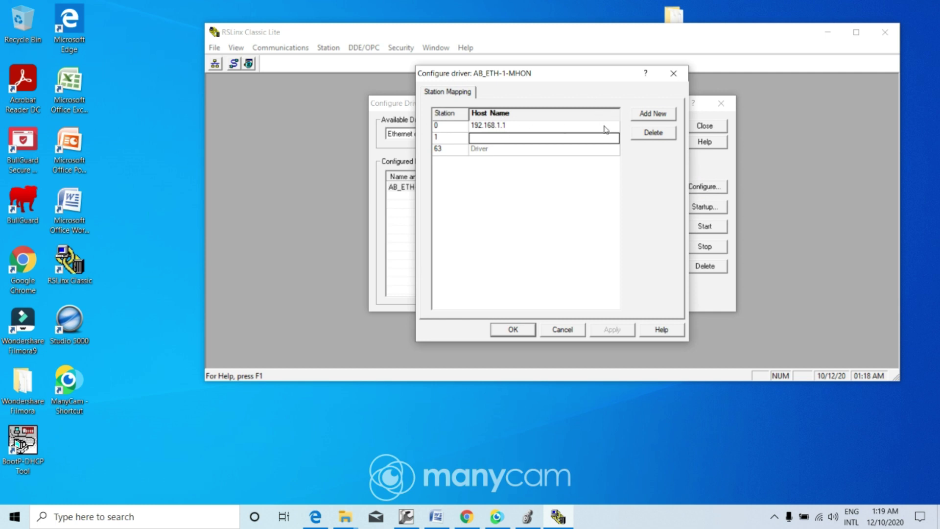
pyautogui.click(509, 328)
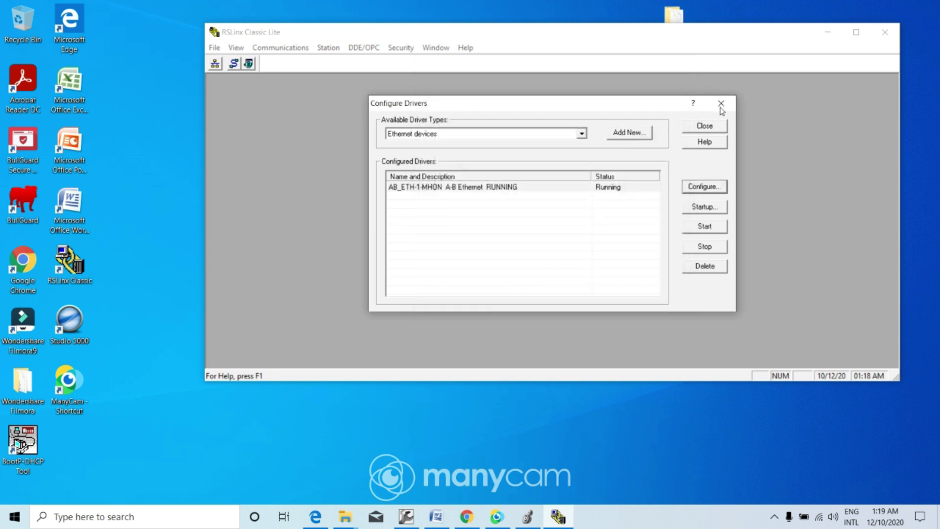
pyautogui.click(721, 103)
pyautogui.click(884, 32)
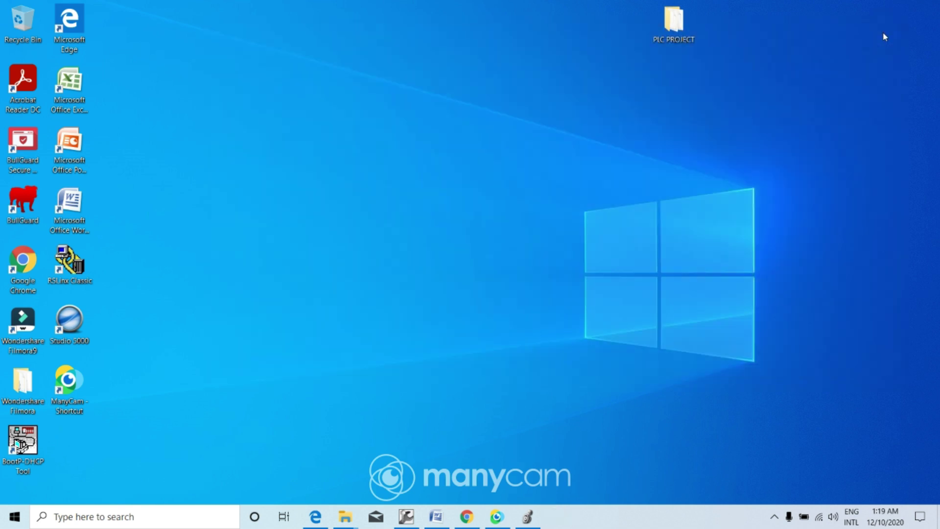
# - Switch to Logix Designer, go online with the 1756-L71 controller in backplane slot 1, and upload its project
pyautogui.click(527, 517)
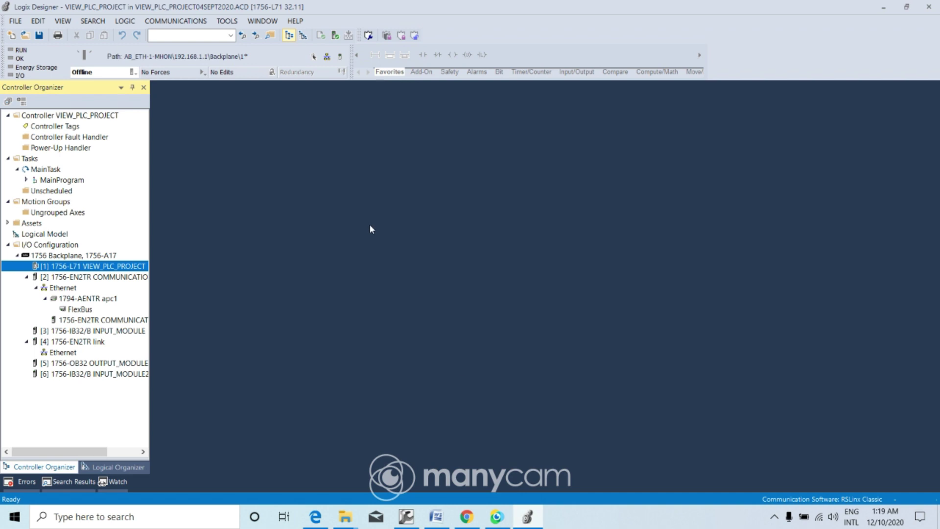
pyautogui.click(326, 57)
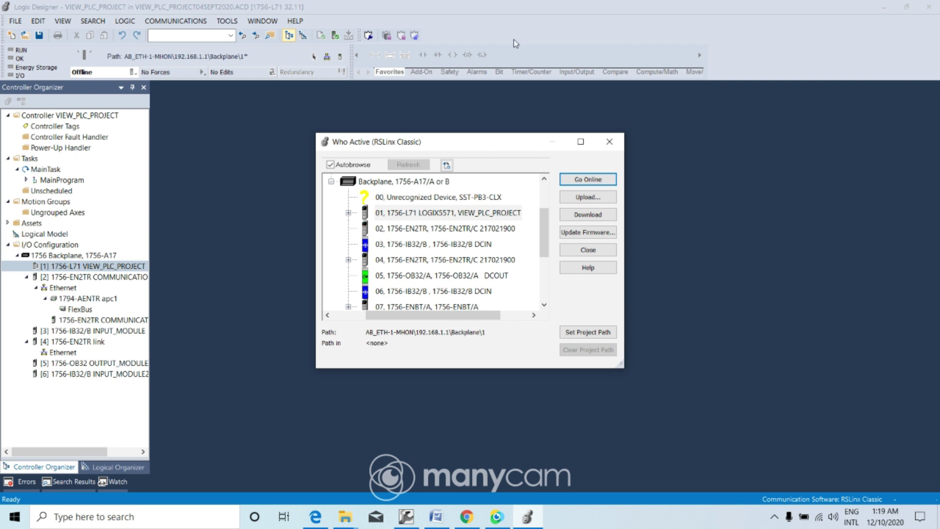
pyautogui.click(595, 182)
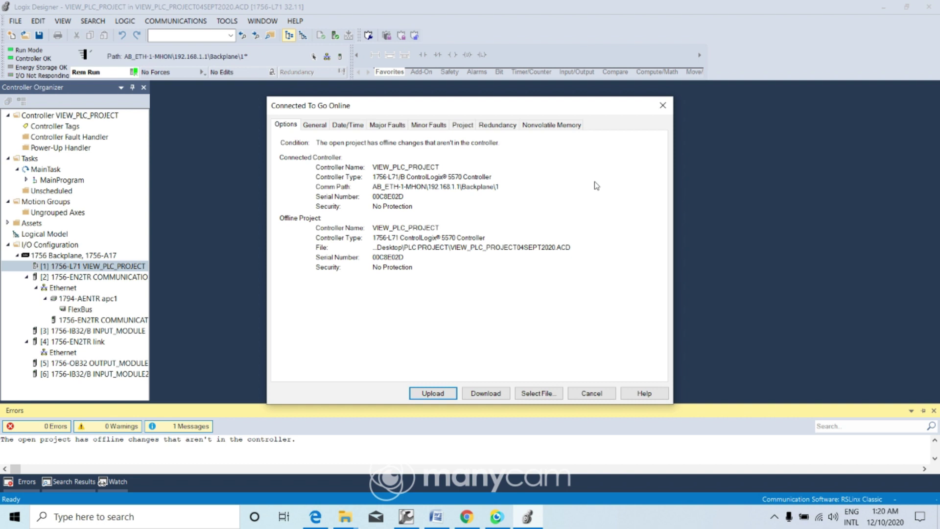
pyautogui.click(437, 394)
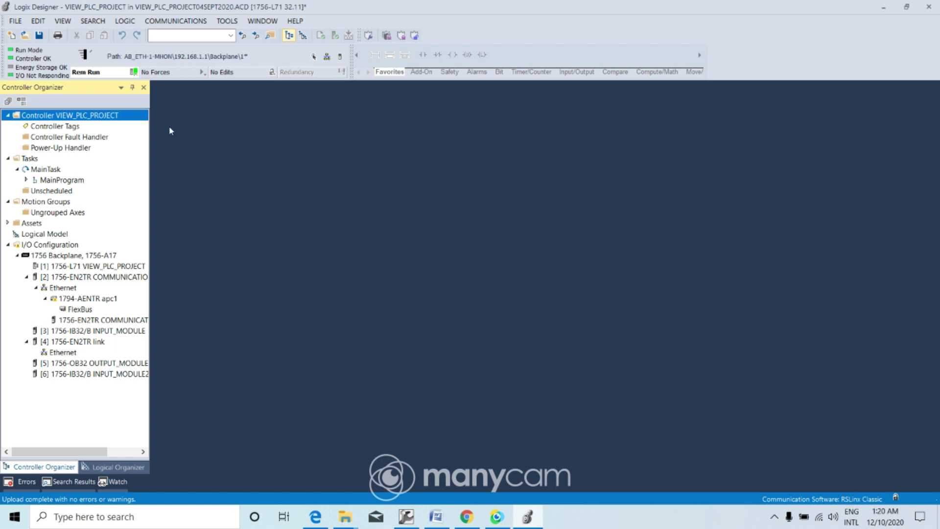
# - Start saving a copy of the uploaded project in the PLC PROJECT folder under the file name VIEW_PLC_PROJECTOct 11,2020
pyautogui.click(10, 23)
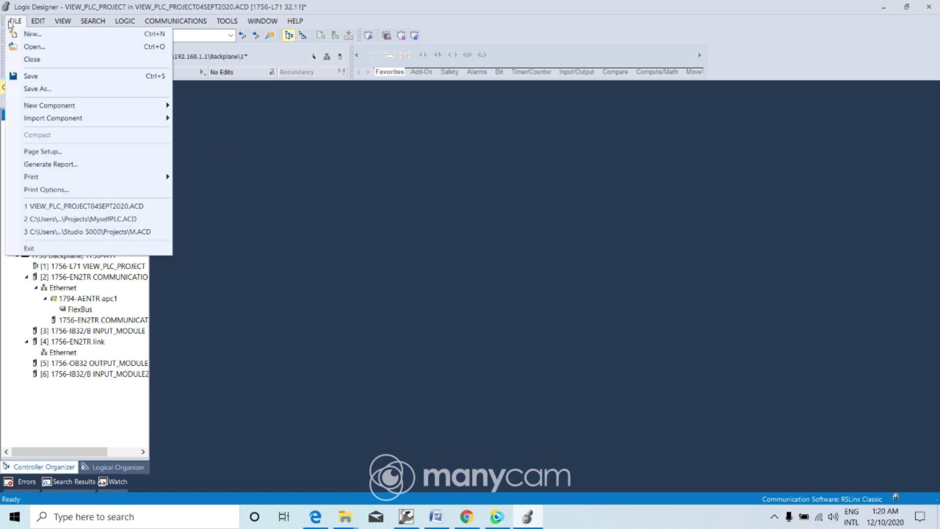
pyautogui.click(37, 89)
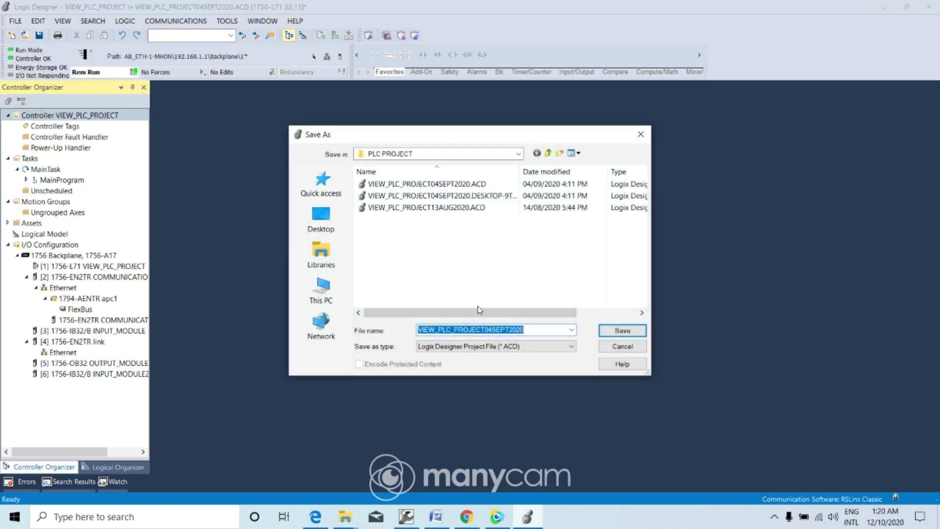
pyautogui.click(507, 330)
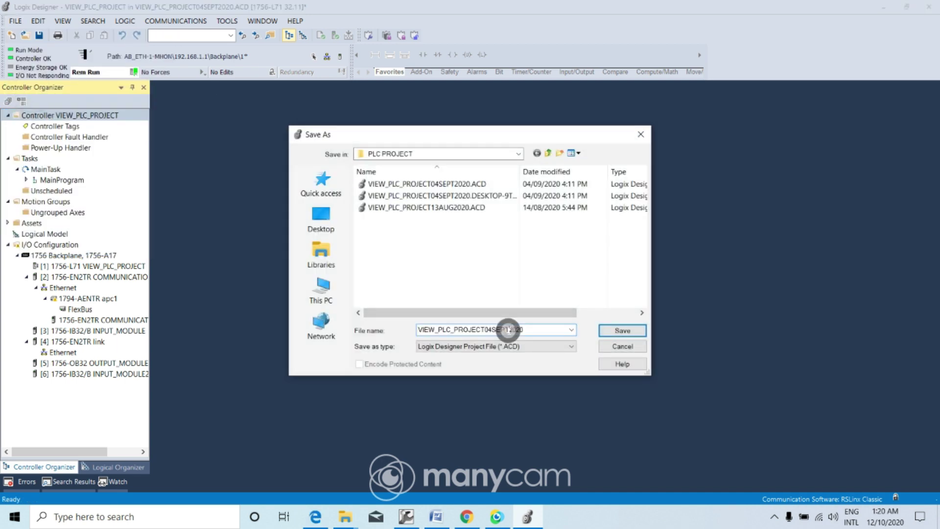
pyautogui.press('BackSpace')
pyautogui.press('BackSpace')
pyautogui.press('BackSpace')
pyautogui.press('BackSpace')
pyautogui.press('BackSpace')
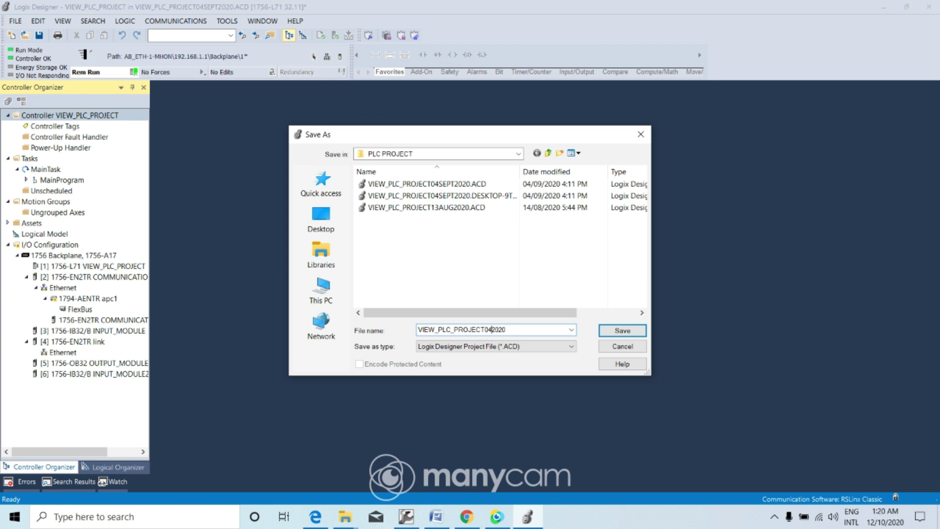
pyautogui.press('BackSpace')
pyautogui.write('c')
pyautogui.press('BackSpace')
pyautogui.press('BackSpace')
pyautogui.write('Oct 11,')
# - Try to save the project under that file name, uploading the current tag values first
pyautogui.click(626, 333)
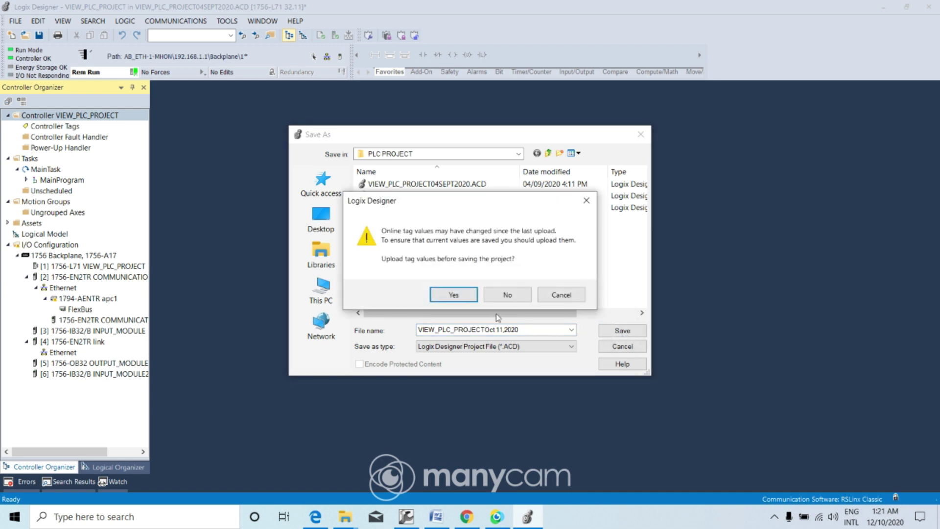
pyautogui.click(465, 296)
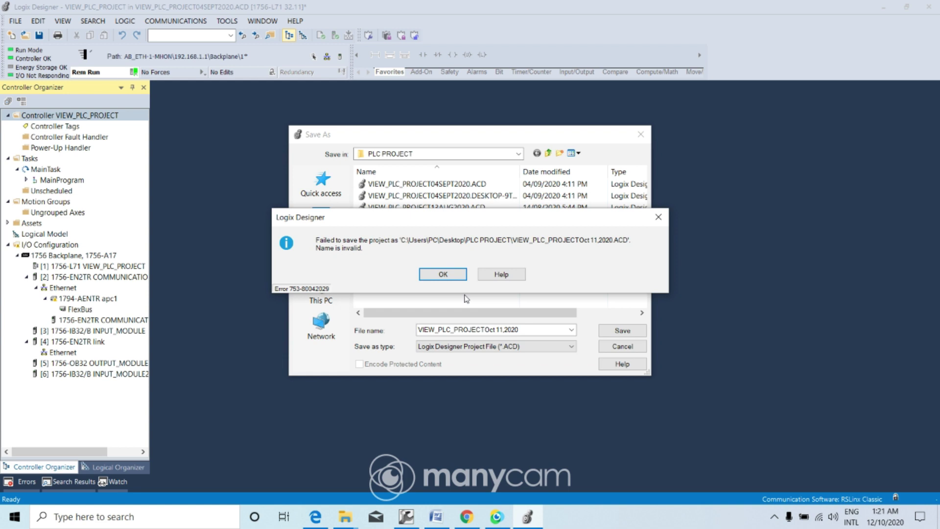
pyautogui.click(443, 274)
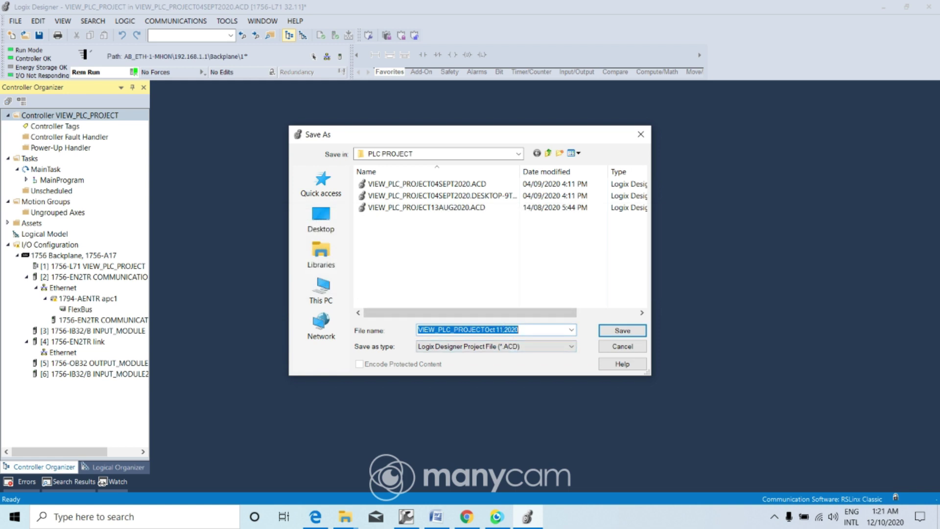
# - Shorten the file name to VIEW_PLC_PROJECTOct and save the project with the current tag values uploaded
pyautogui.click(507, 329)
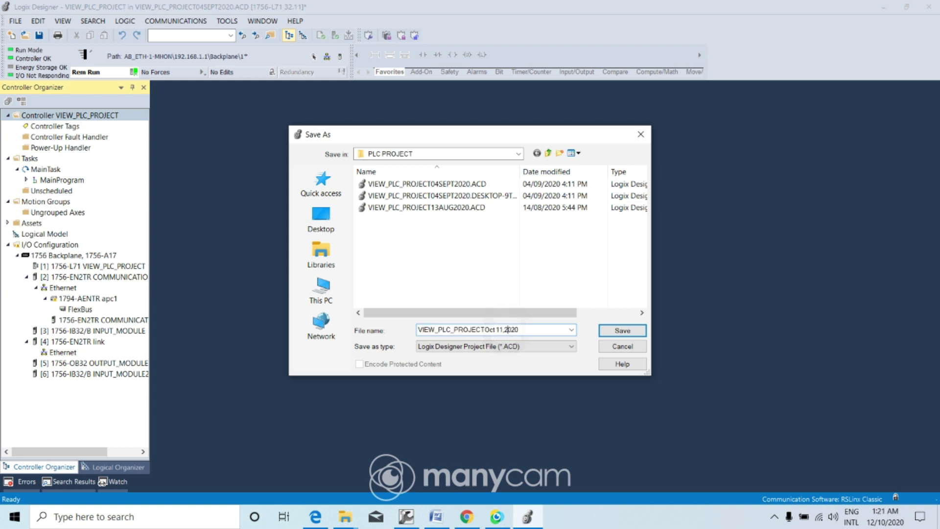
pyautogui.doubleClick(516, 330)
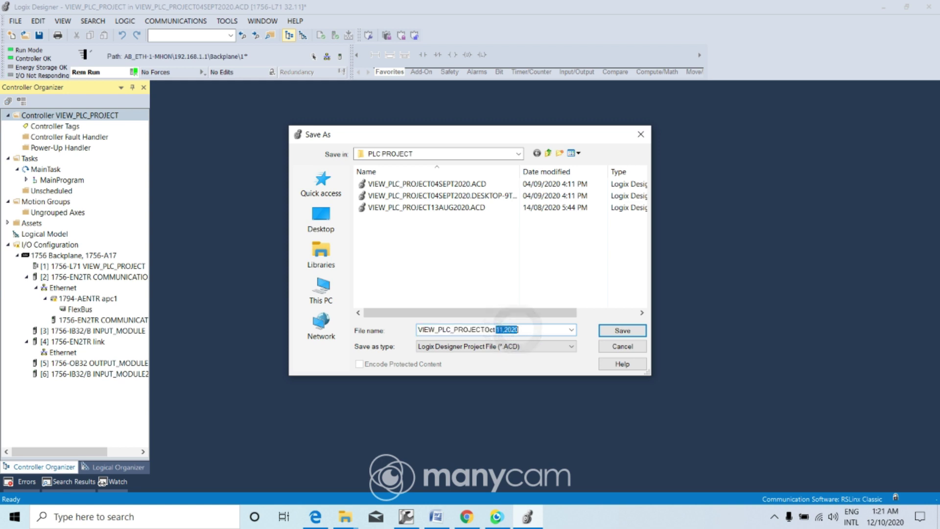
pyautogui.press('BackSpace')
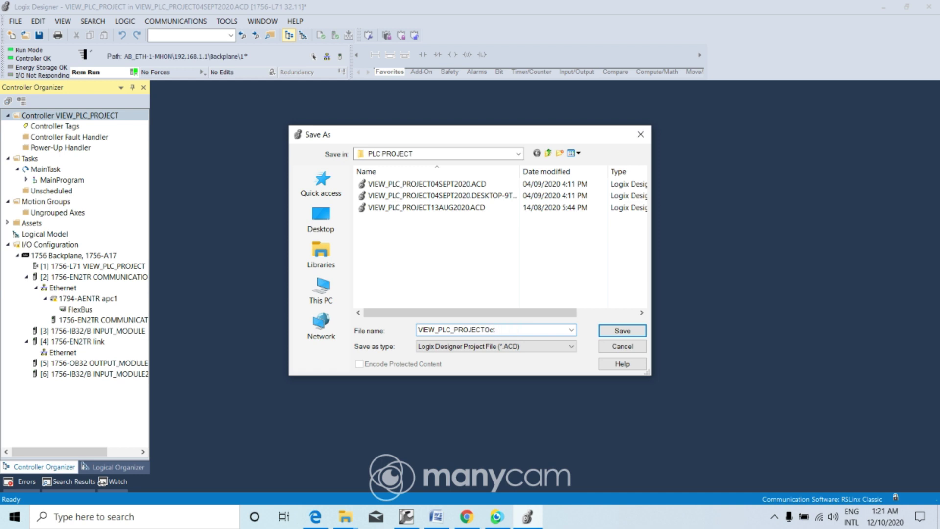
pyautogui.click(613, 333)
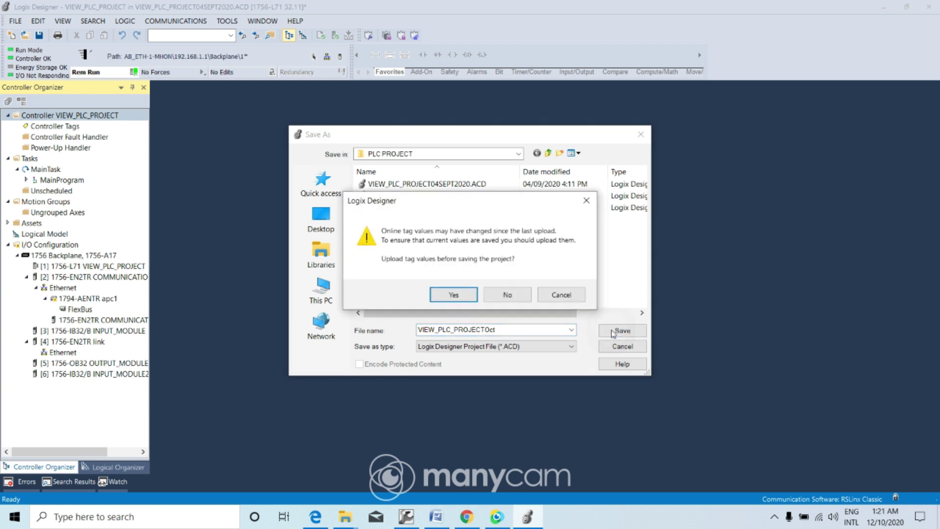
pyautogui.click(448, 294)
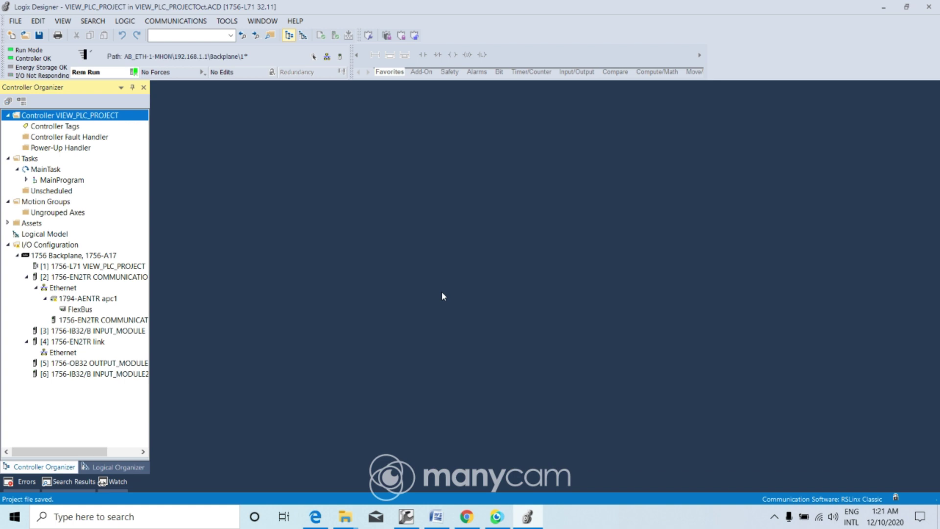
# - Go offline from the controller and close Logix Designer
pyautogui.click(135, 73)
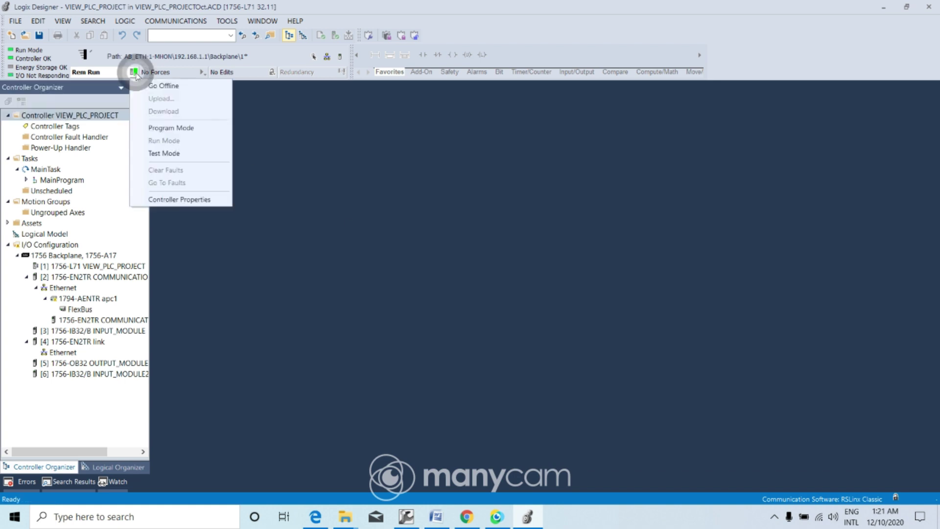
pyautogui.click(157, 86)
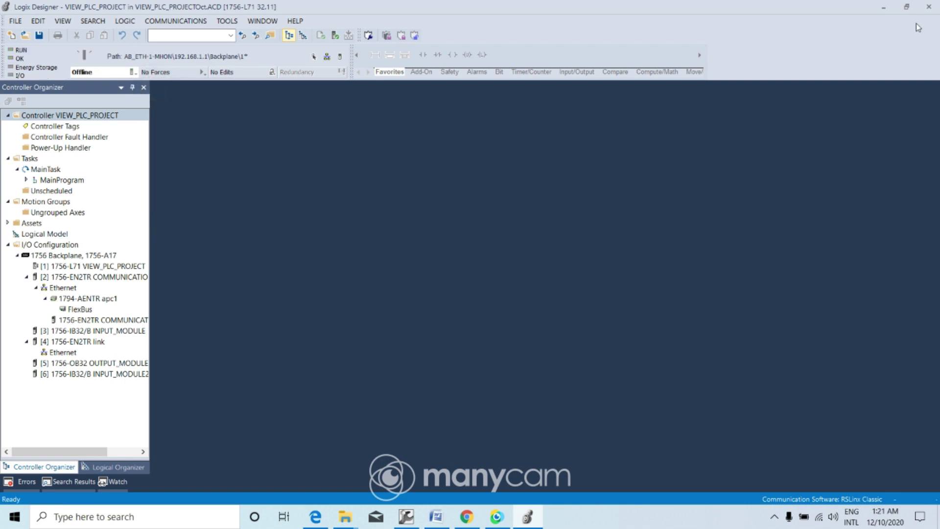
pyautogui.click(928, 9)
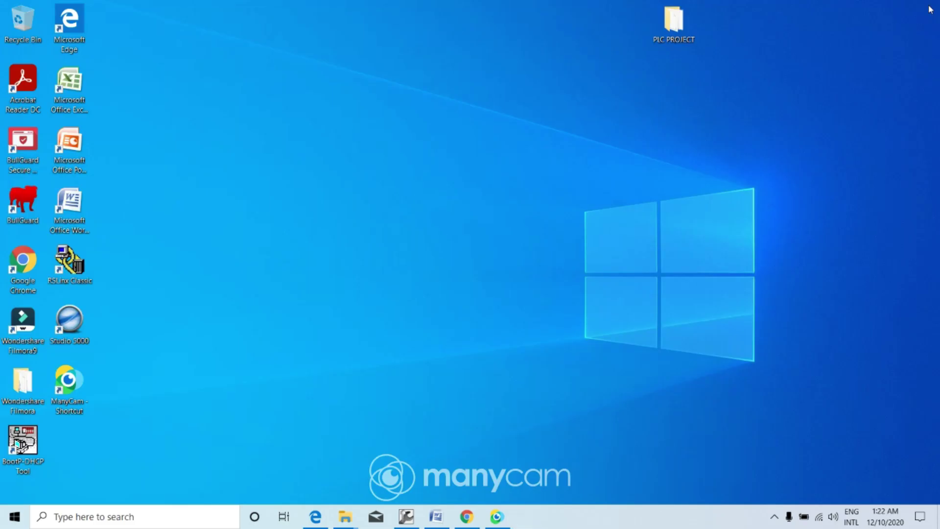
pyautogui.rightClick(581, 146)
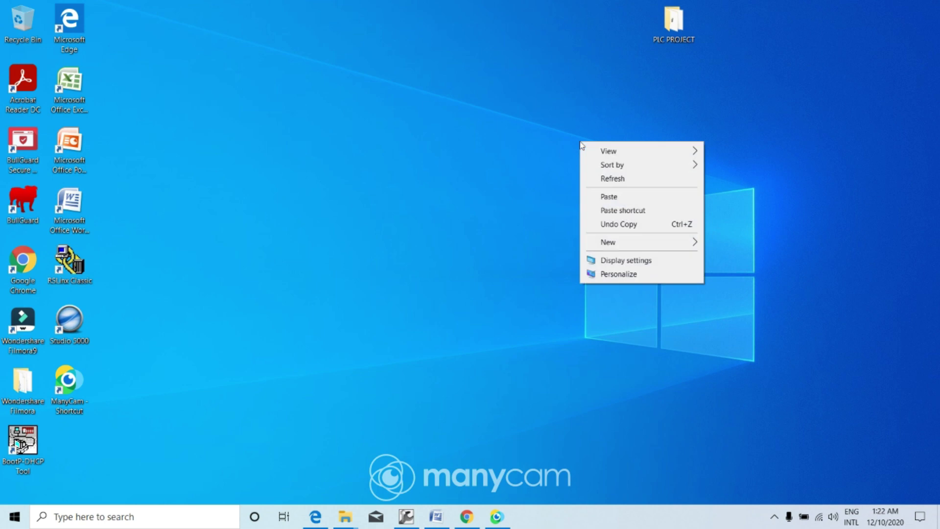
pyautogui.click(602, 180)
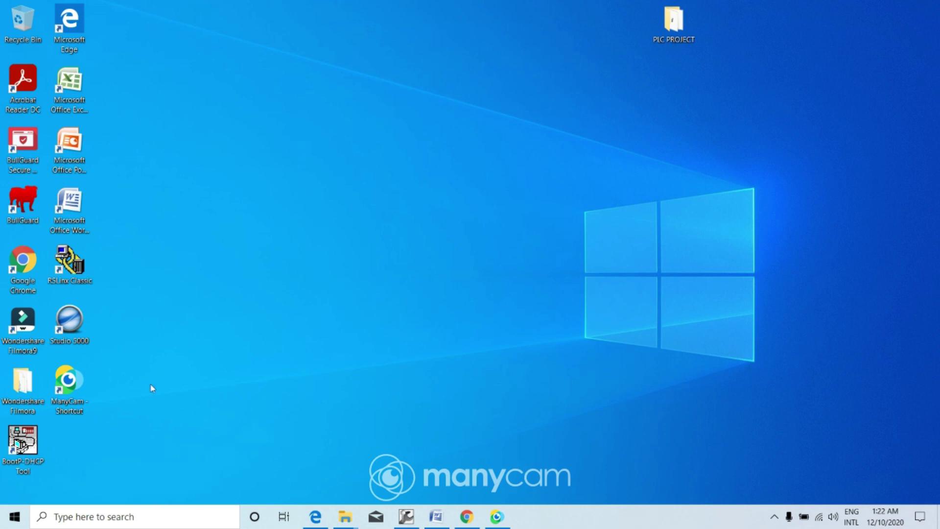
# - Launch Studio 5000 and start a new Logix project named Myself_PLC for a 1756-L71 ControlLogix 5570 controller
pyautogui.doubleClick(73, 325)
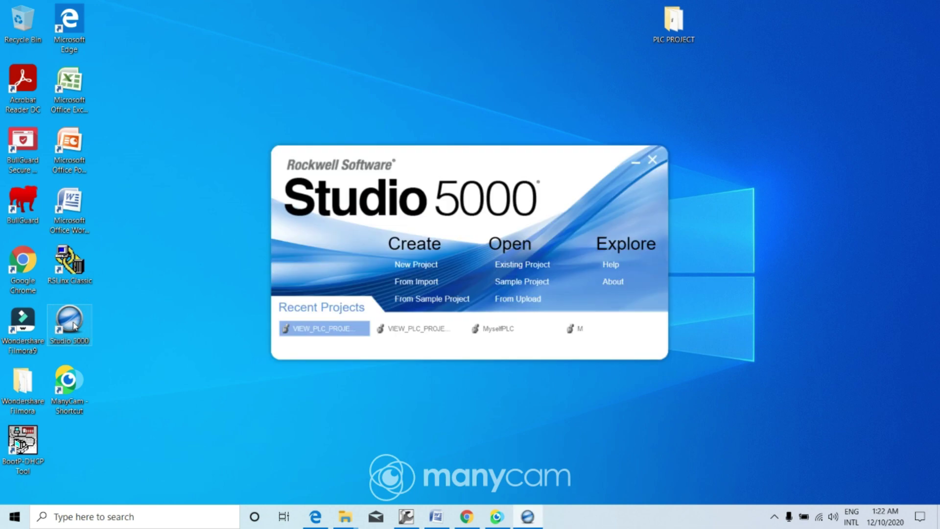
pyautogui.click(418, 265)
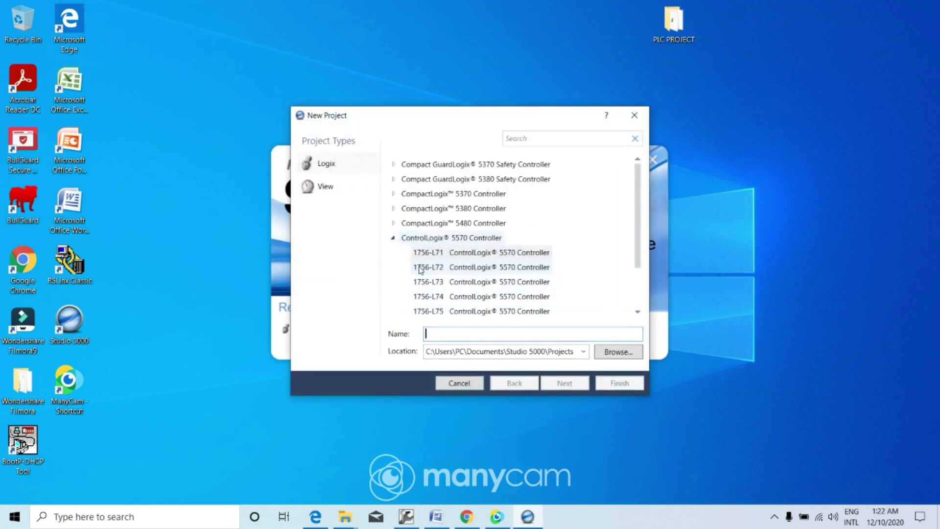
pyautogui.click(455, 256)
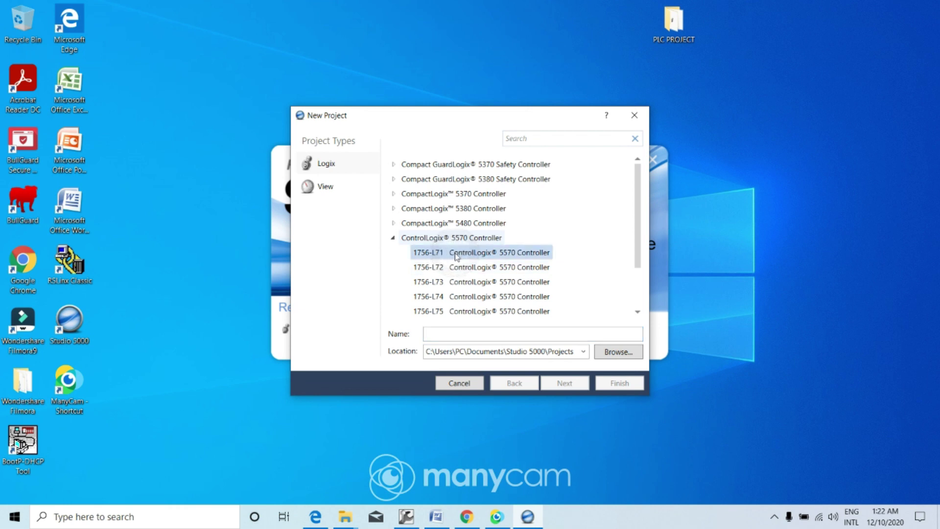
pyautogui.click(524, 335)
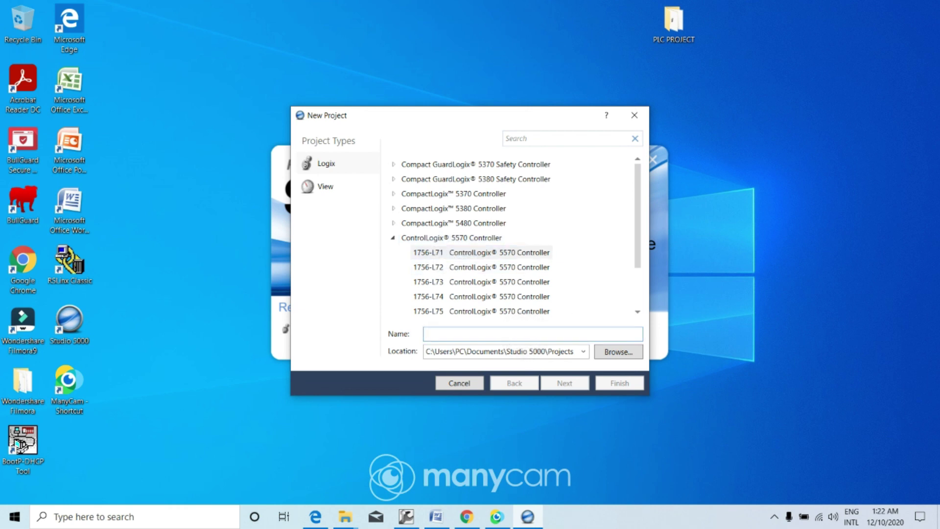
pyautogui.write('Myself')
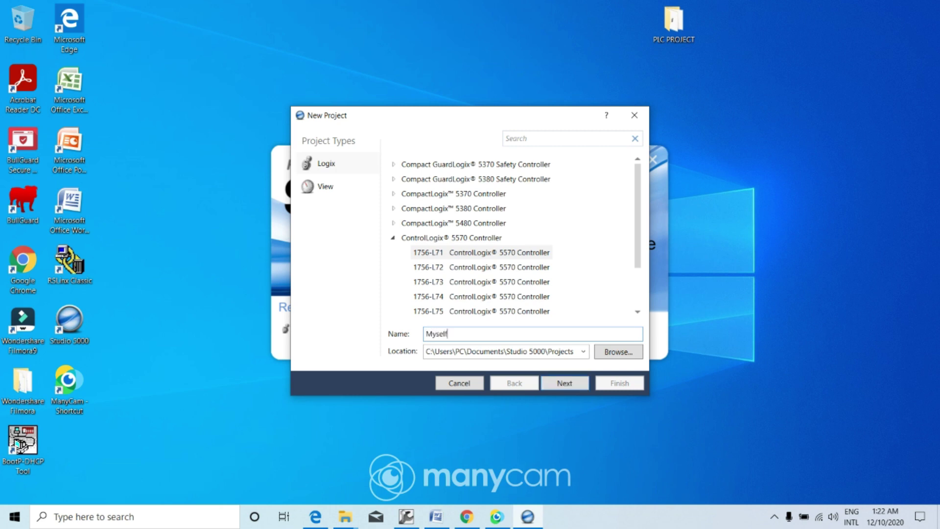
pyautogui.write(' PLC')
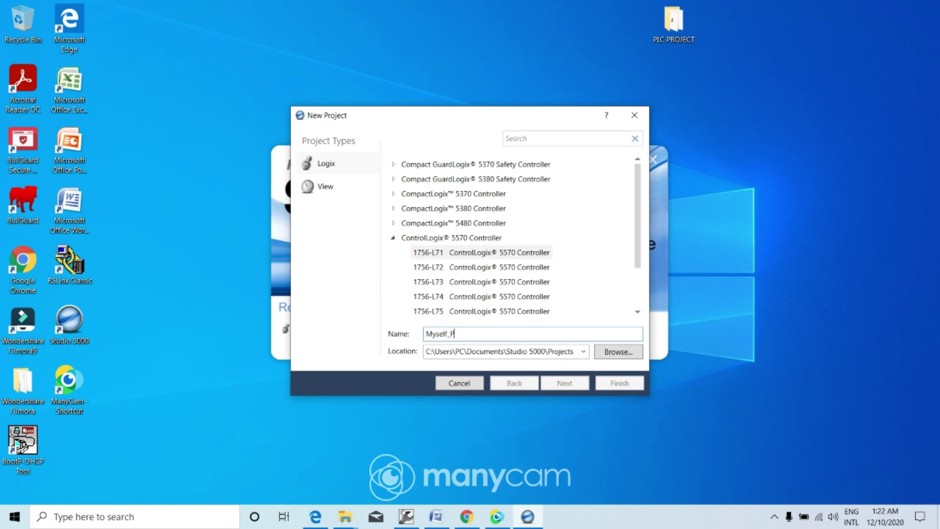
pyautogui.click(564, 383)
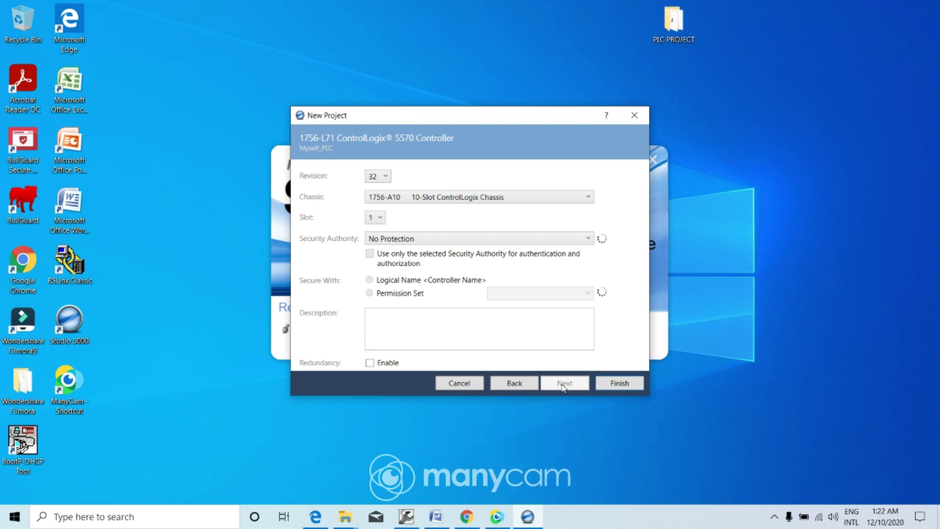
# - Configure the new project with revision 32, the 1756-A17 17-slot chassis and the description "Project PLC", and create it
pyautogui.click(385, 176)
pyautogui.click(377, 190)
pyautogui.click(587, 198)
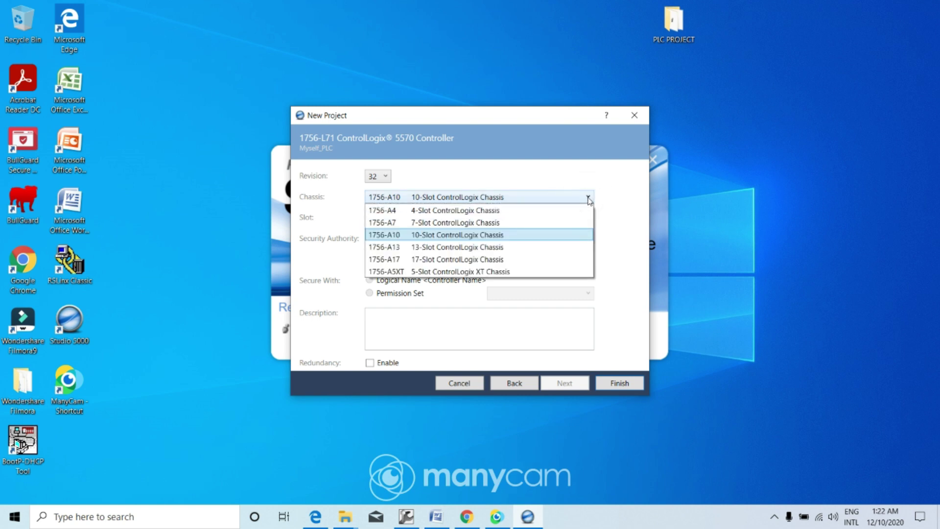
pyautogui.click(499, 258)
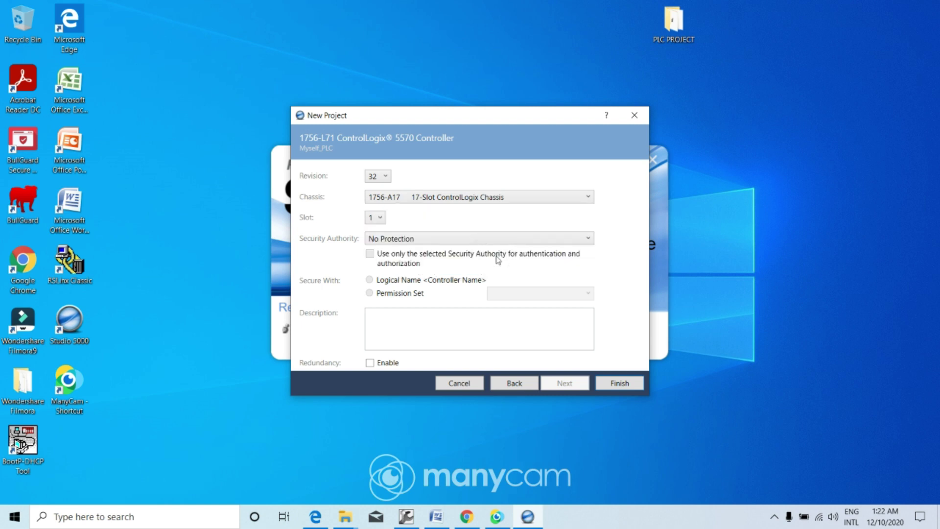
pyautogui.click(447, 328)
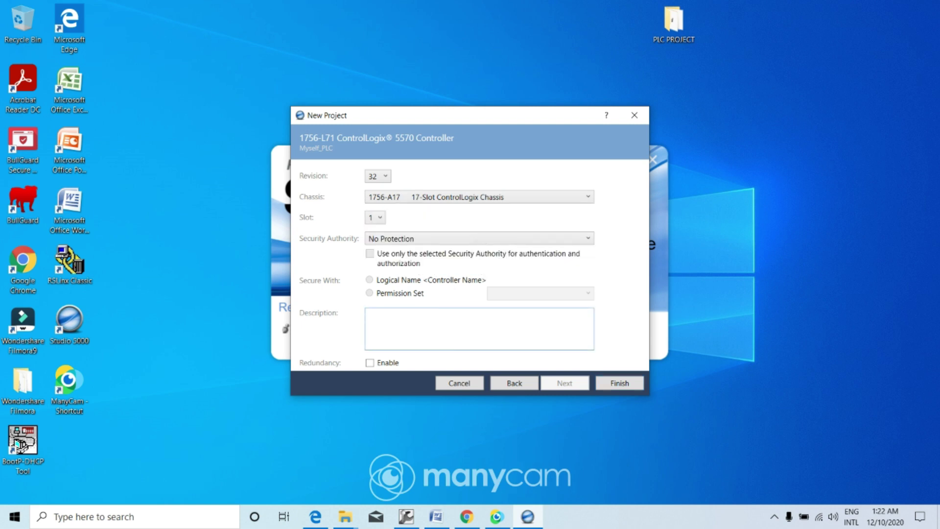
pyautogui.write('Project PLC')
pyautogui.click(618, 383)
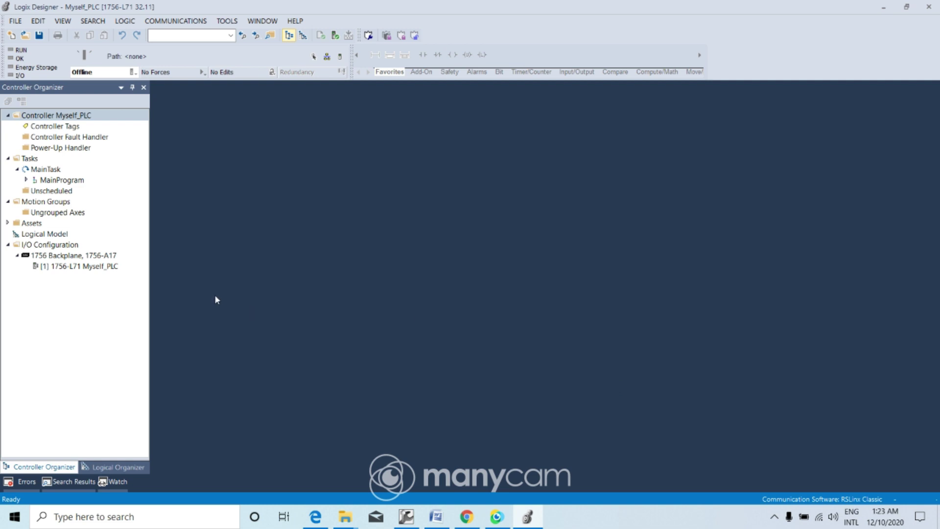
# - Start a new module on the 1756-A17 backplane, filtering the catalog to Communication types and choosing the 1756-EN2TR Ethernet bridge
pyautogui.click(102, 258)
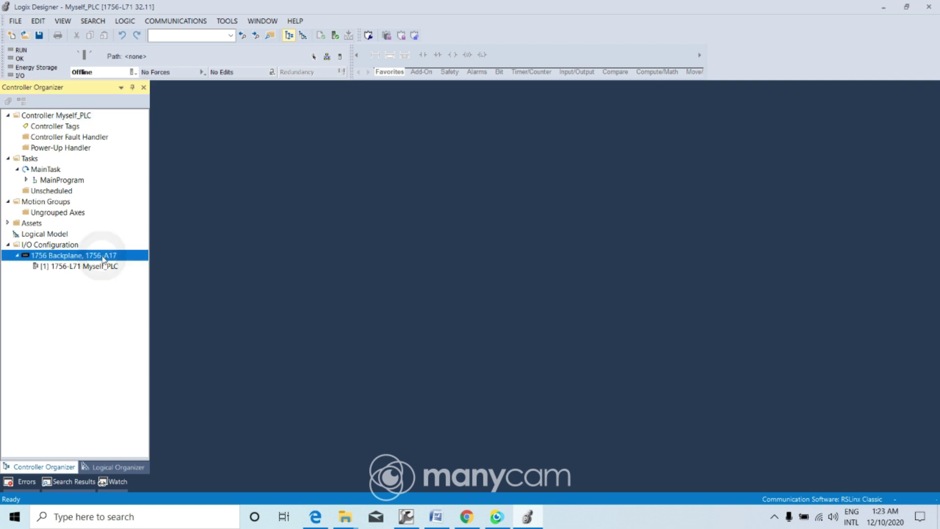
pyautogui.rightClick(101, 256)
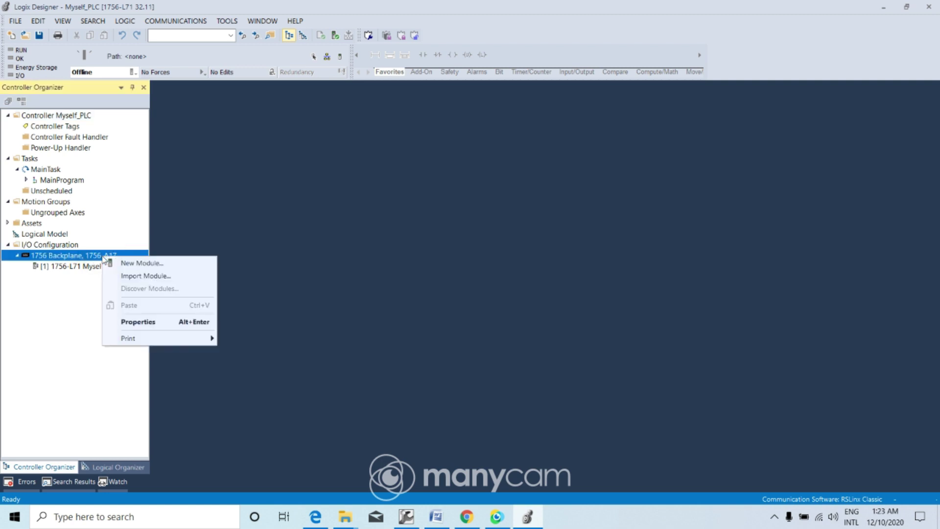
pyautogui.click(143, 264)
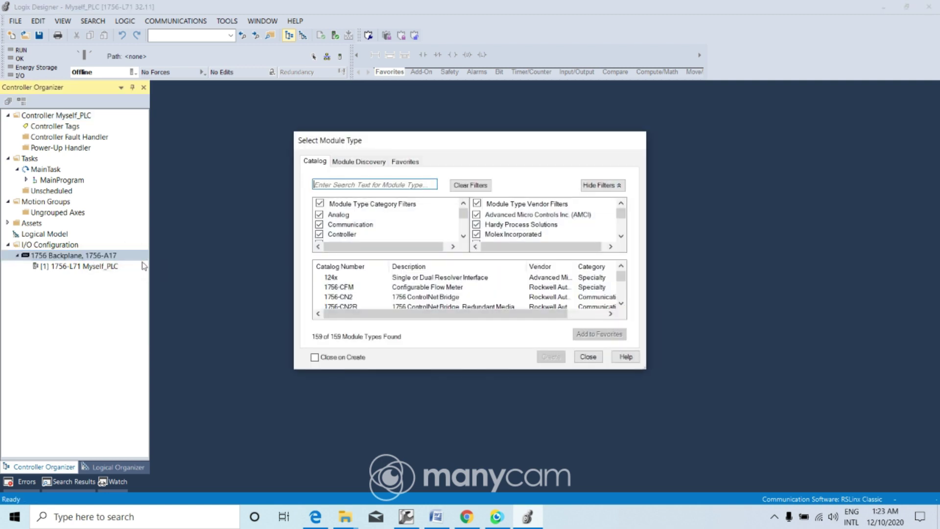
pyautogui.click(320, 203)
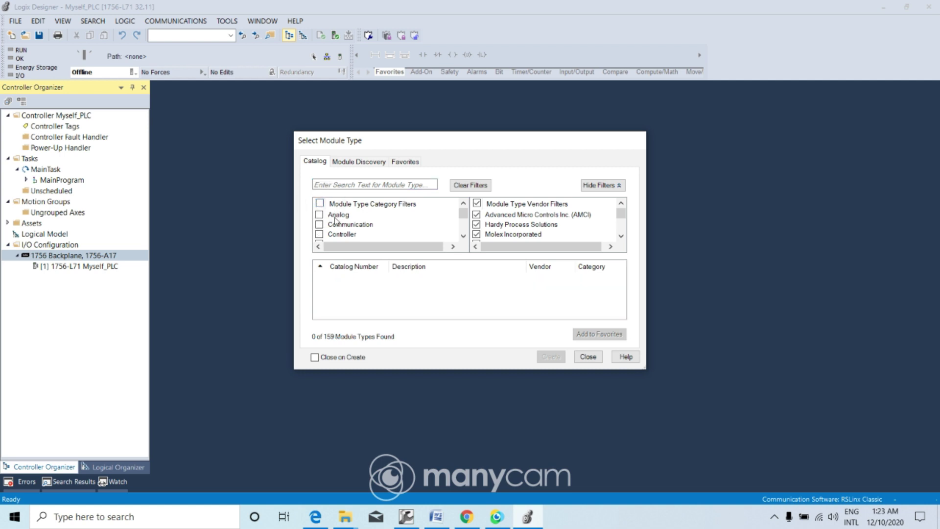
pyautogui.click(319, 225)
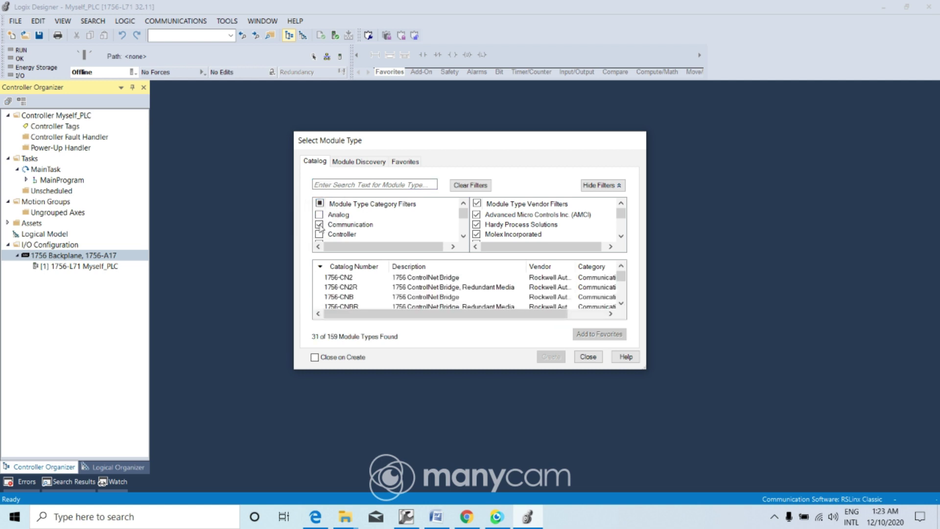
pyautogui.click(620, 303)
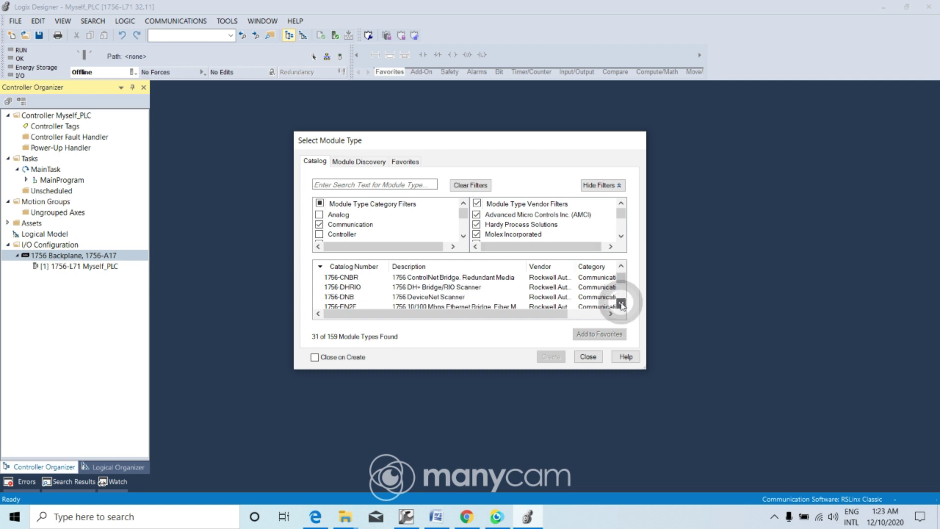
pyautogui.click(621, 303)
pyautogui.click(621, 304)
pyautogui.click(481, 288)
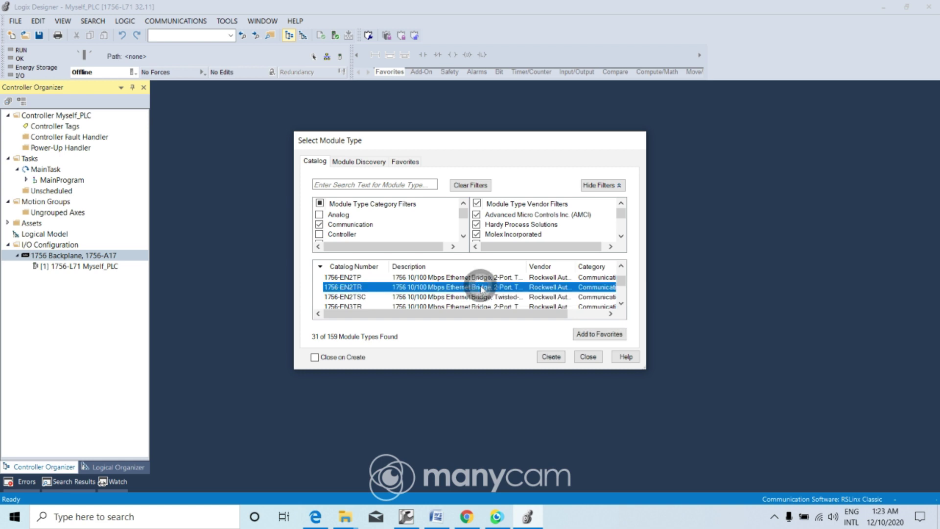
pyautogui.click(551, 357)
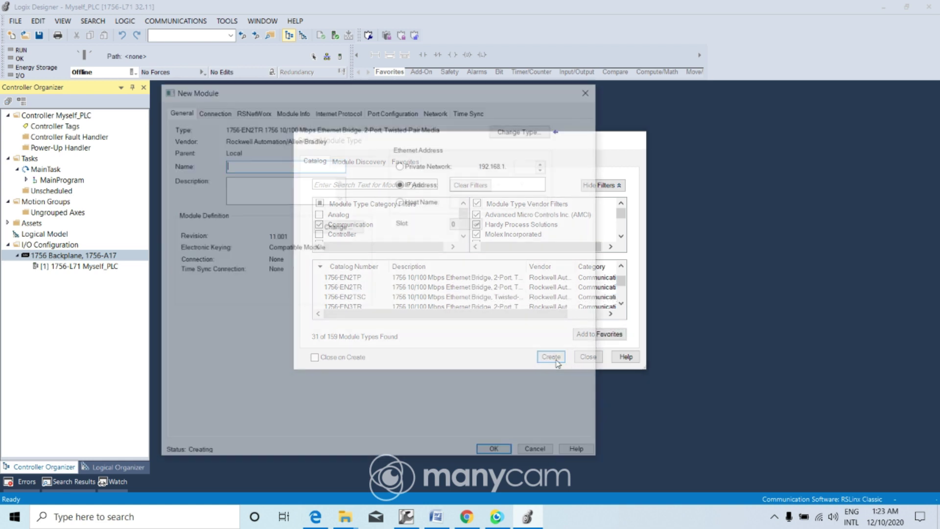
# - Create the bridge module as Communication_Path with description "Path", IP address 192.168.1.1 and slot 2, and close the module catalog
pyautogui.click(273, 165)
pyautogui.write('Co')
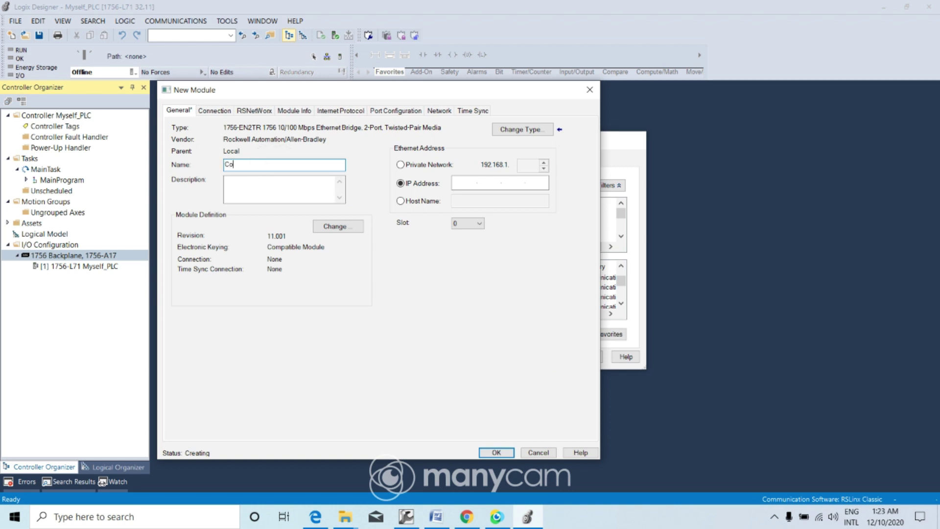
pyautogui.write('mmunication_Path')
pyautogui.click(252, 185)
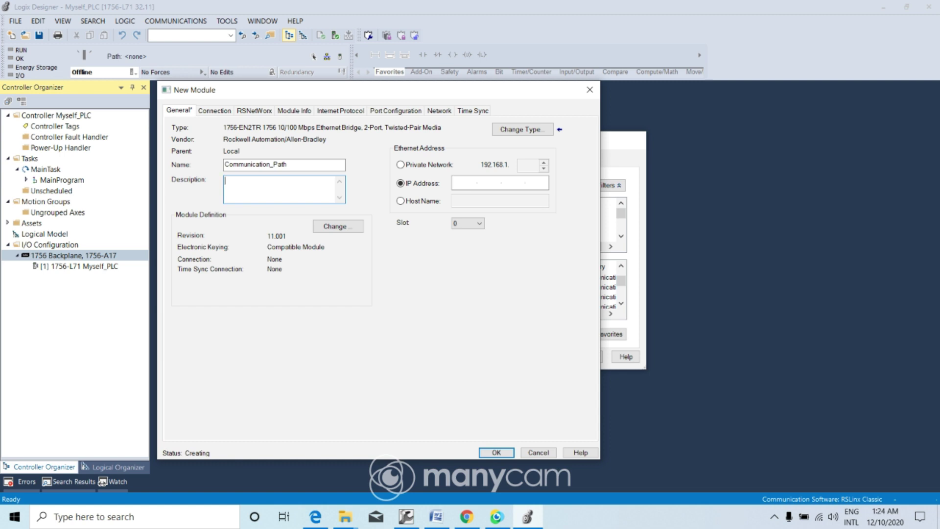
pyautogui.write('Path')
pyautogui.click(468, 184)
pyautogui.write('192 . 168 . 1 . 1')
pyautogui.click(478, 224)
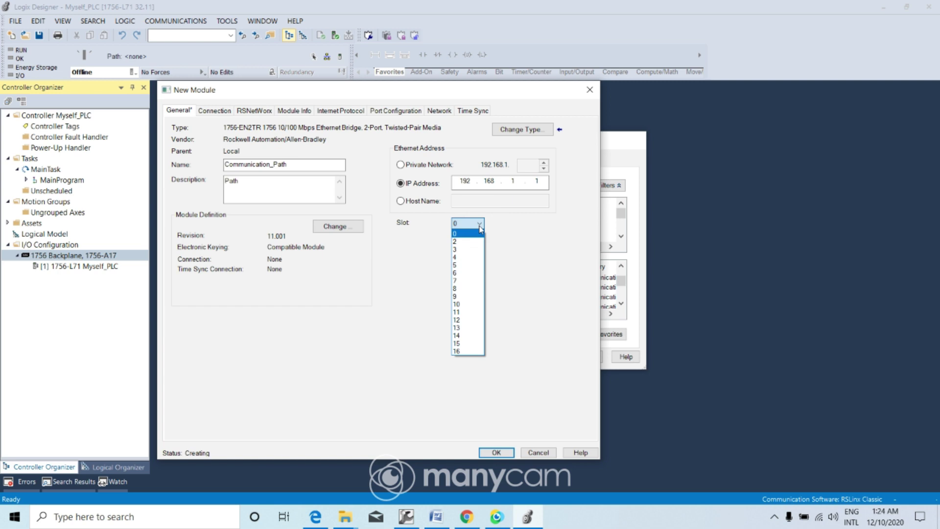
pyautogui.click(471, 242)
pyautogui.click(492, 451)
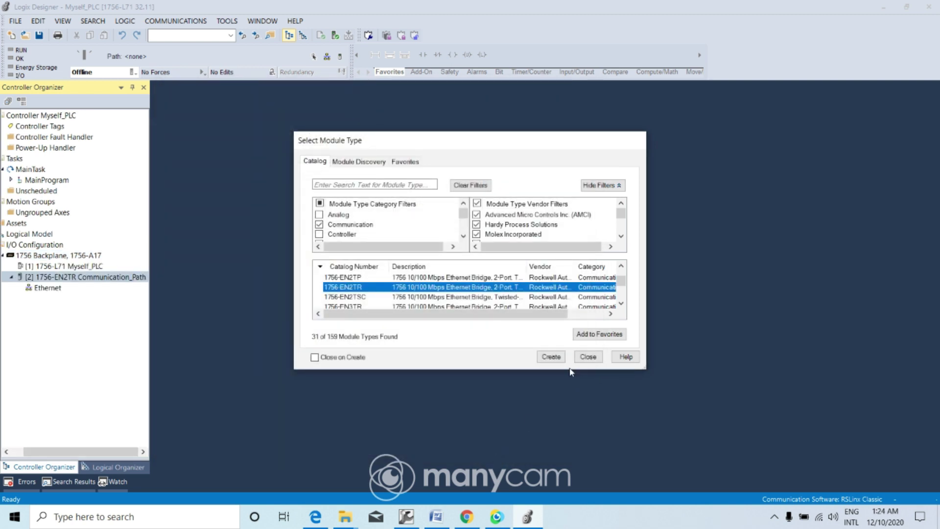
pyautogui.click(590, 358)
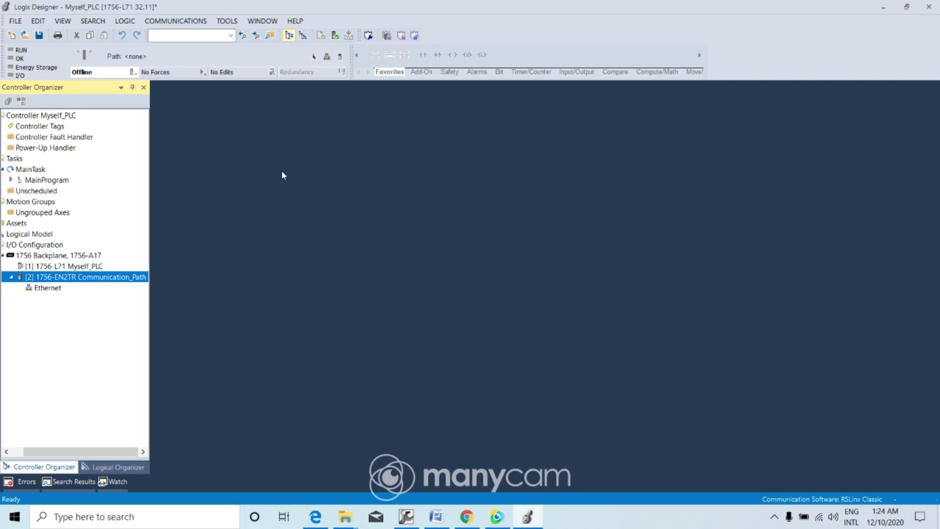
# - Browse AB_ETH-1-MHON through 192.168.1.1 to the 1756-L71 in backplane slot 1 and request to go online with it
pyautogui.click(132, 72)
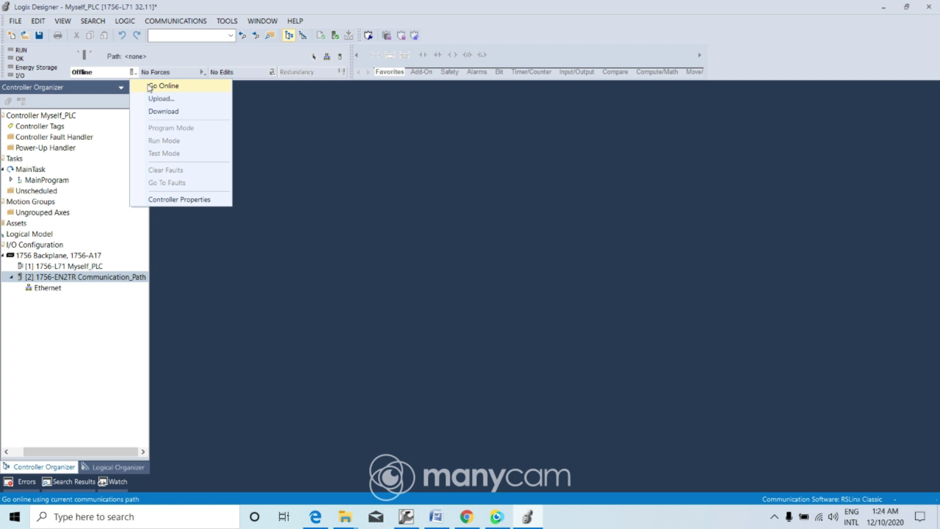
pyautogui.click(327, 58)
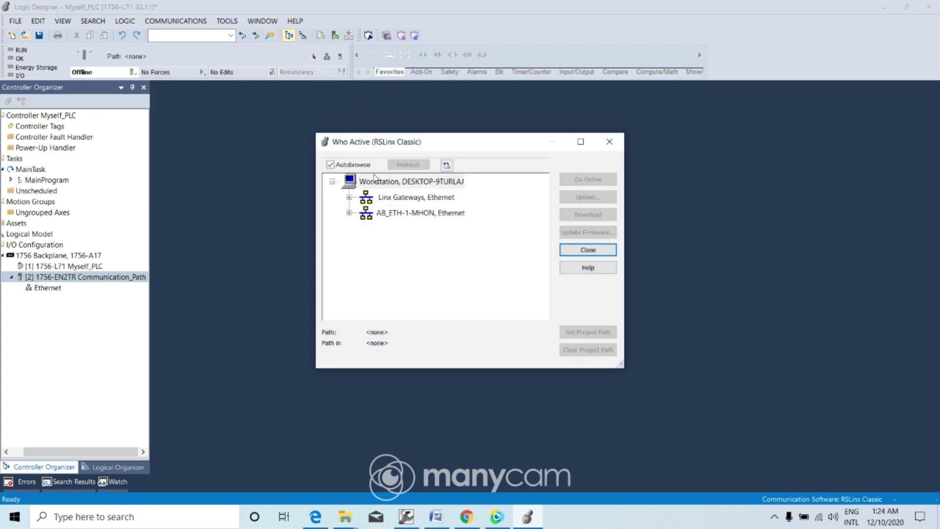
pyautogui.click(348, 213)
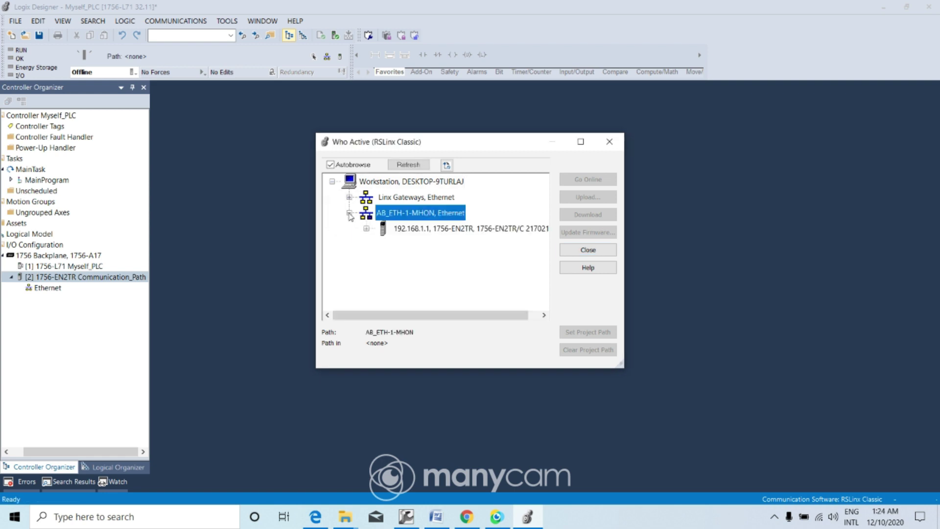
pyautogui.click(366, 230)
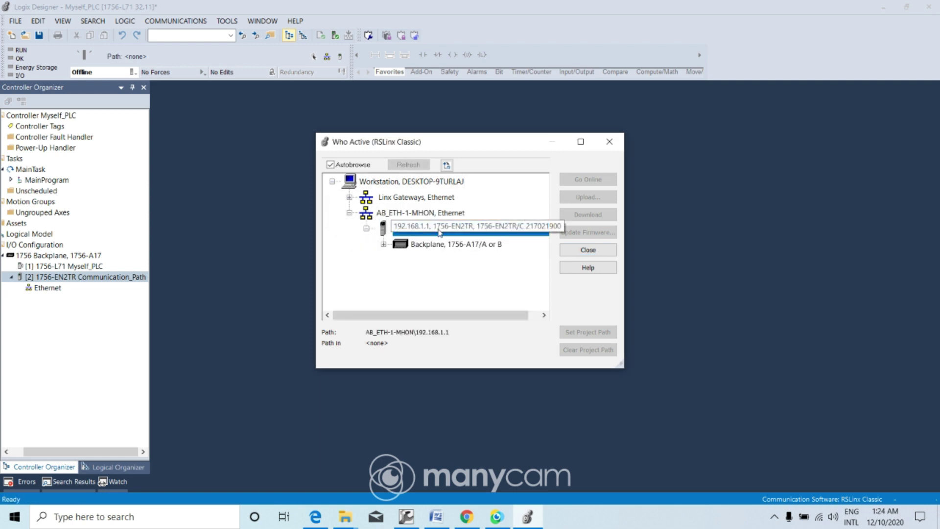
pyautogui.doubleClick(399, 246)
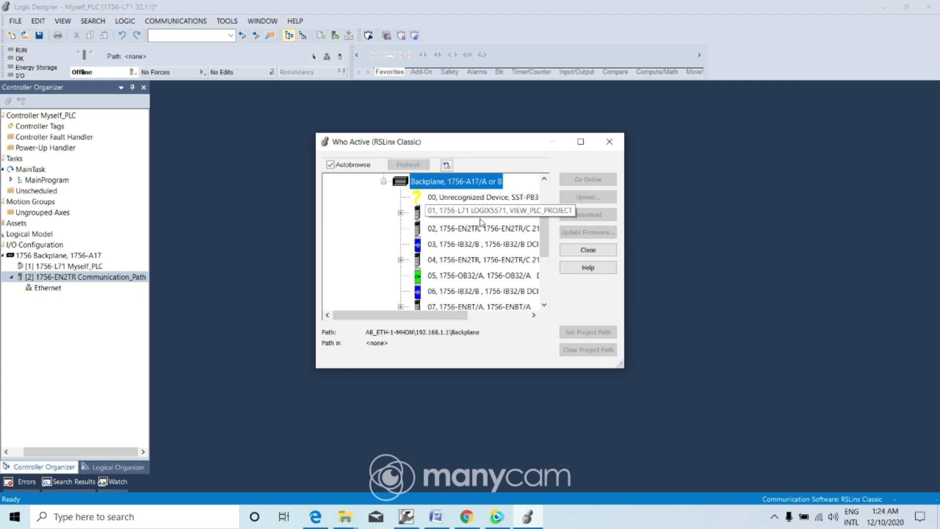
pyautogui.click(481, 223)
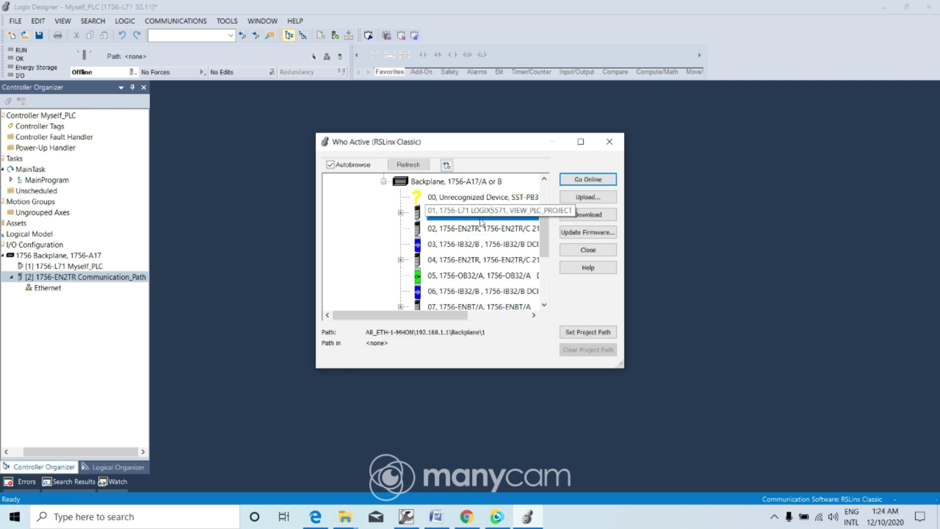
pyautogui.click(593, 180)
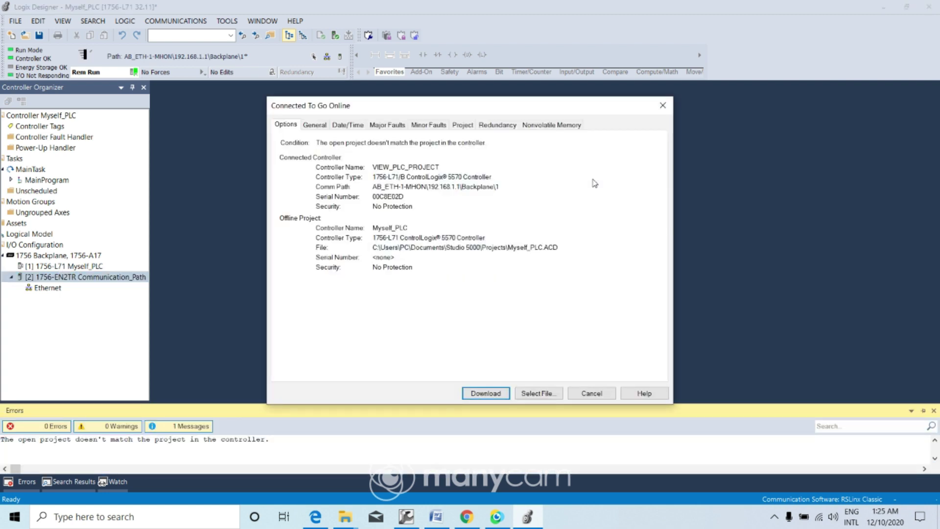
# - Download the Myself_PLC project to the connected controller and return the controller to Remote Run mode
pyautogui.click(485, 394)
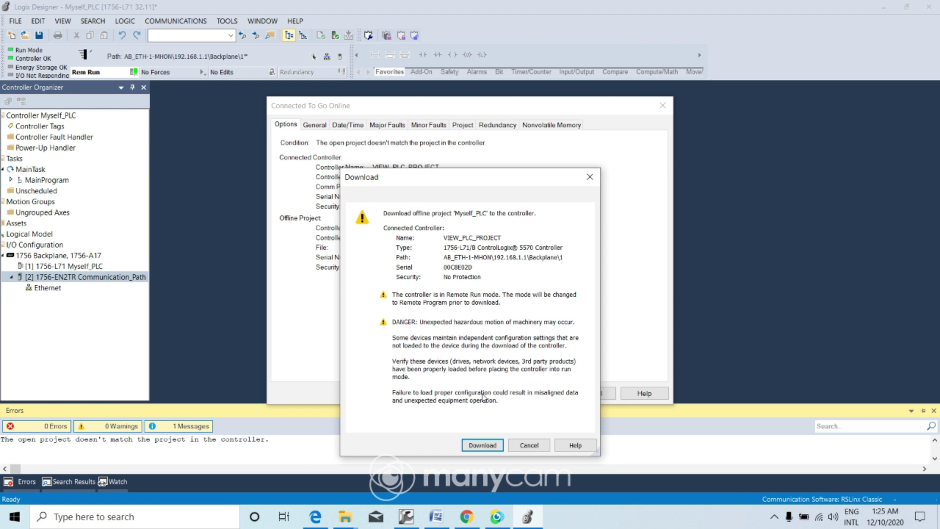
pyautogui.click(482, 445)
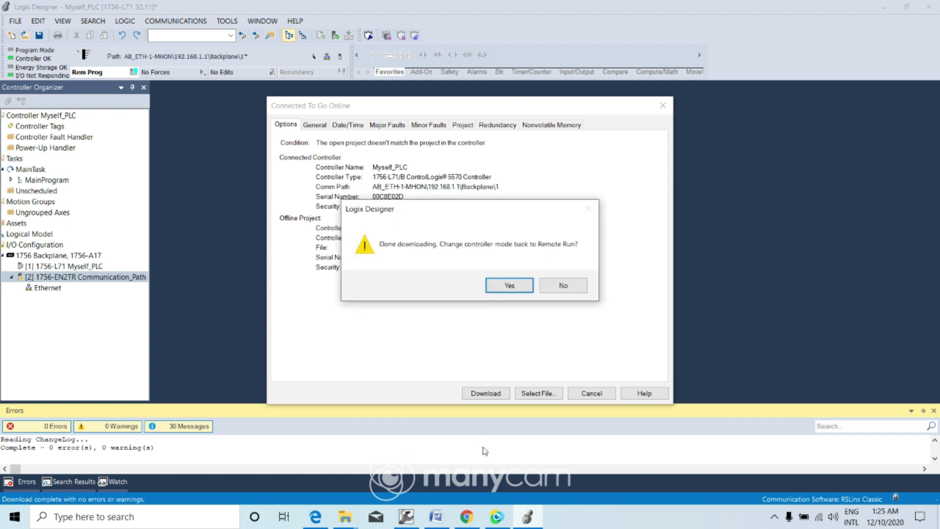
pyautogui.click(509, 284)
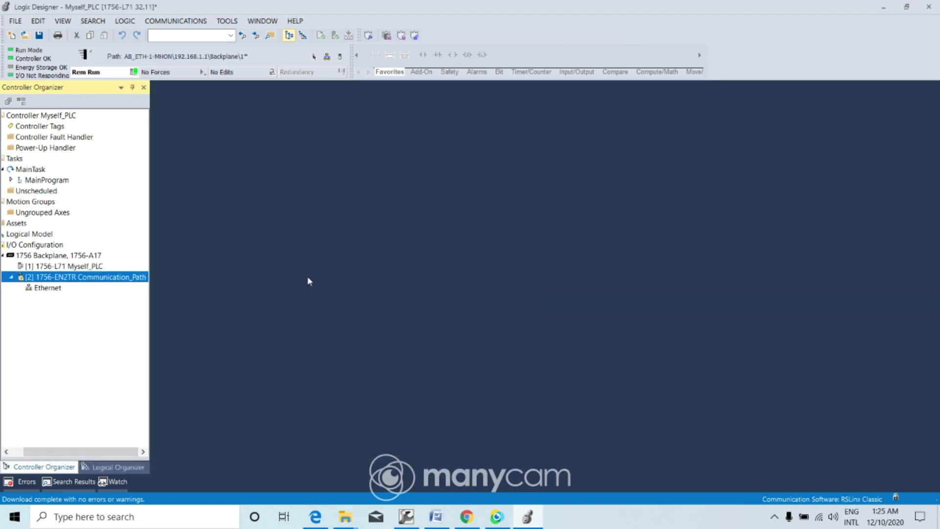
# - Open the properties of the 1756-EN2TR Communication_Path module and go offline from the controller
pyautogui.rightClick(99, 281)
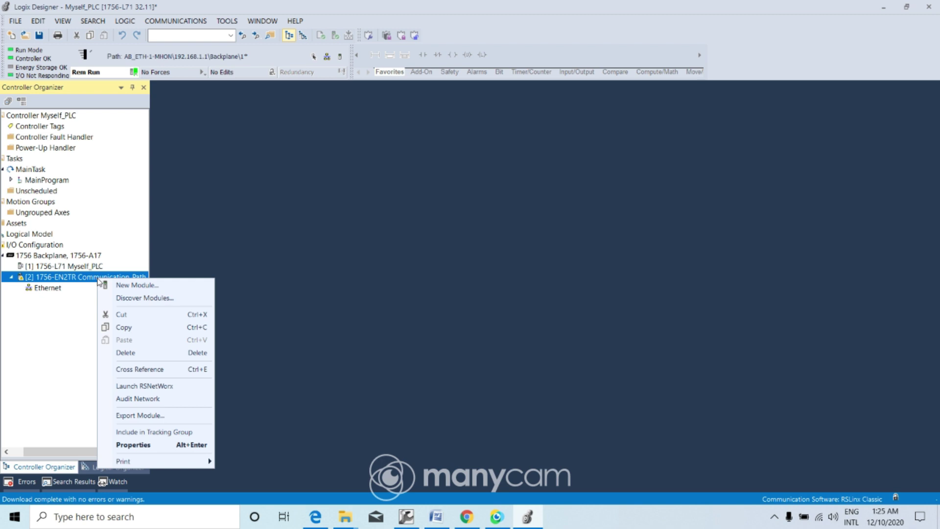
pyautogui.click(141, 446)
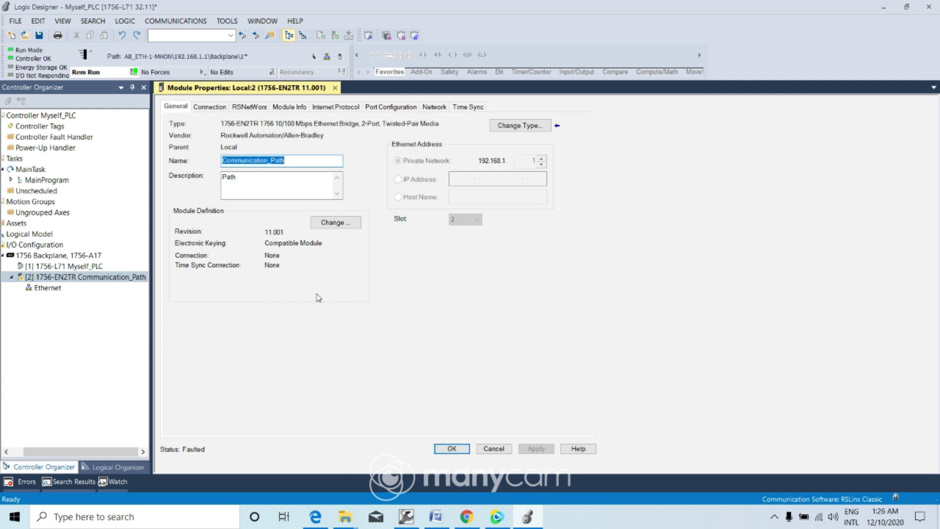
pyautogui.click(134, 72)
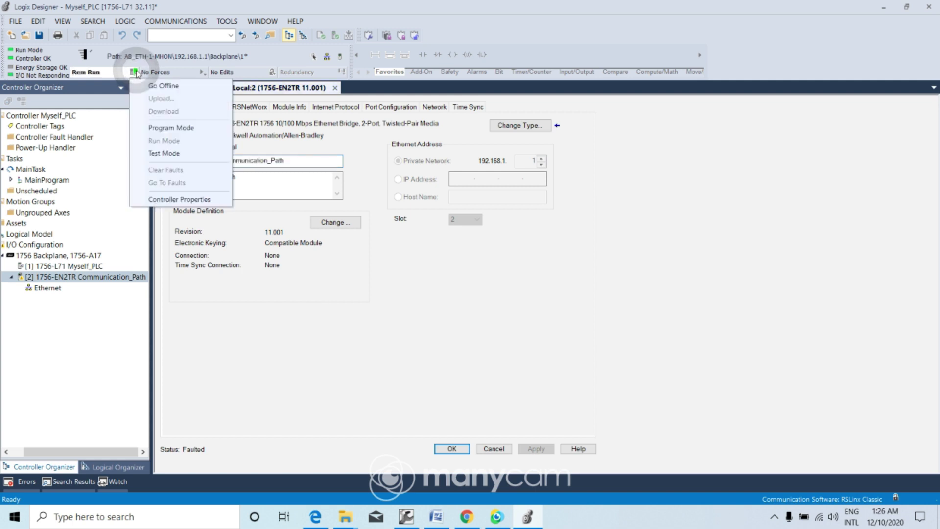
pyautogui.click(148, 86)
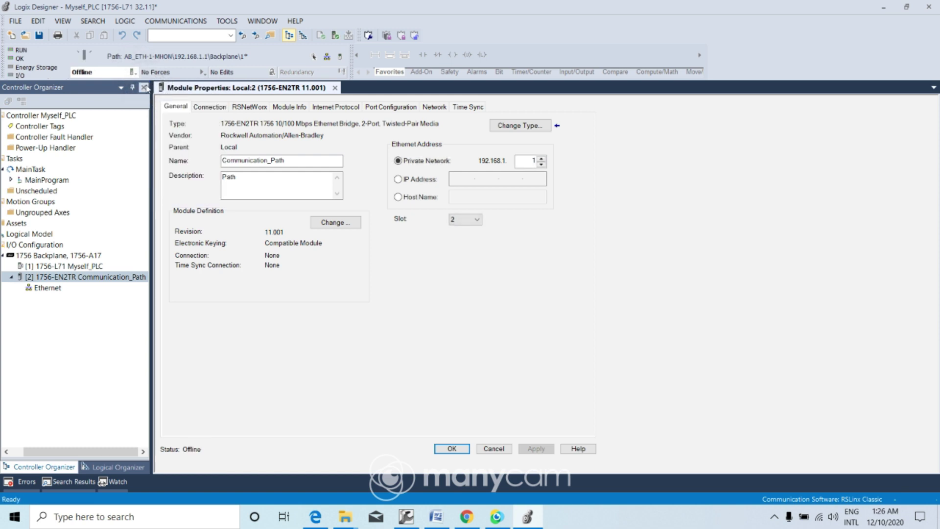
# - Set the 1756-EN2TR module's electronic keying to Disable Keying and apply the change
pyautogui.click(346, 225)
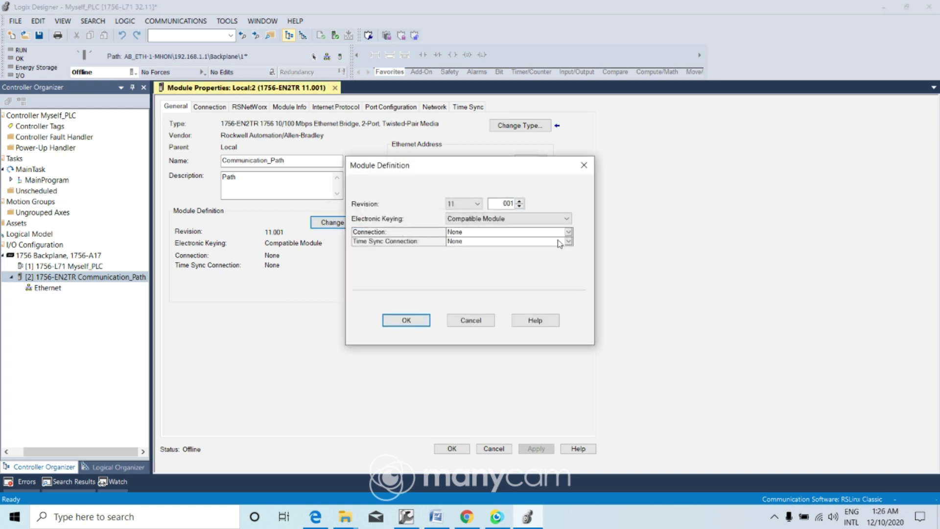
pyautogui.click(566, 218)
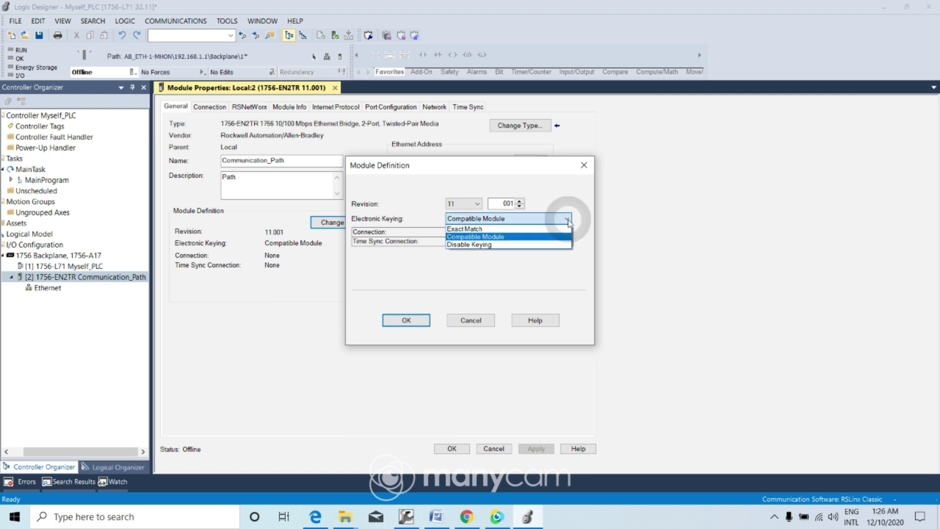
pyautogui.click(525, 244)
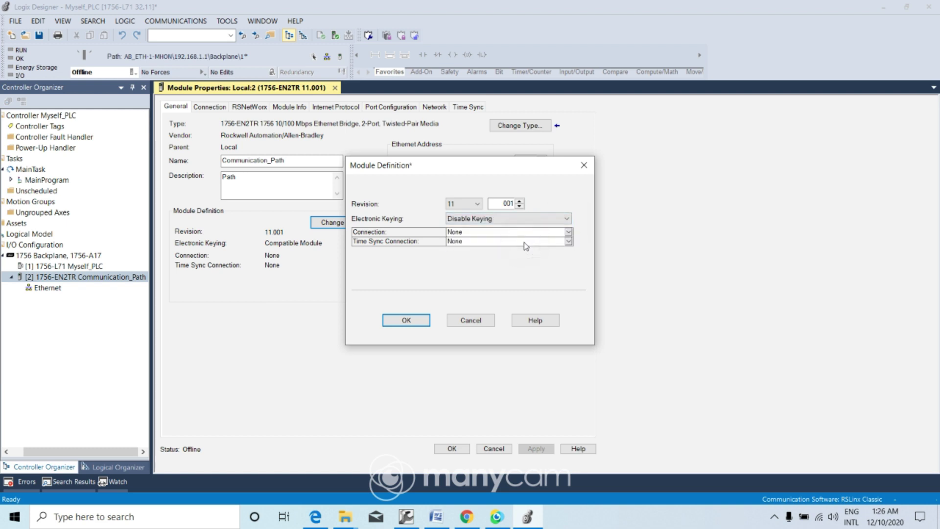
pyautogui.click(421, 322)
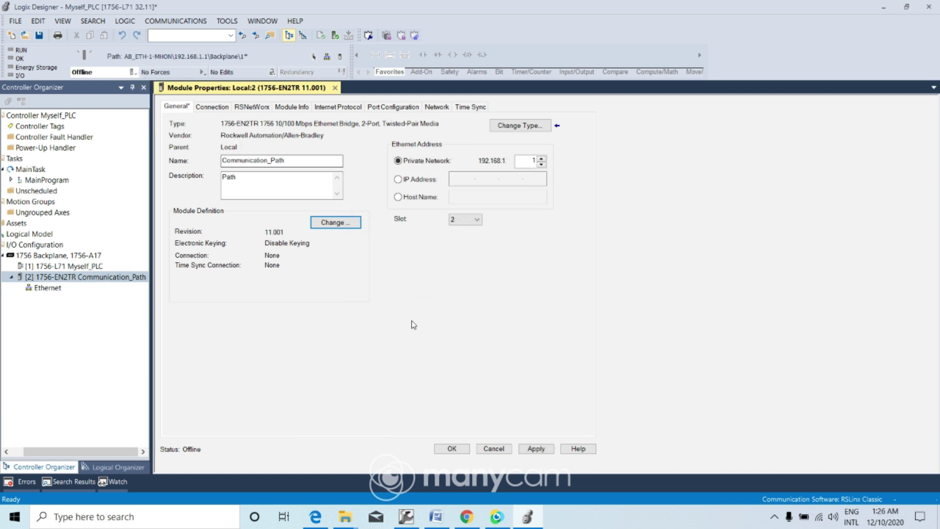
pyautogui.click(527, 449)
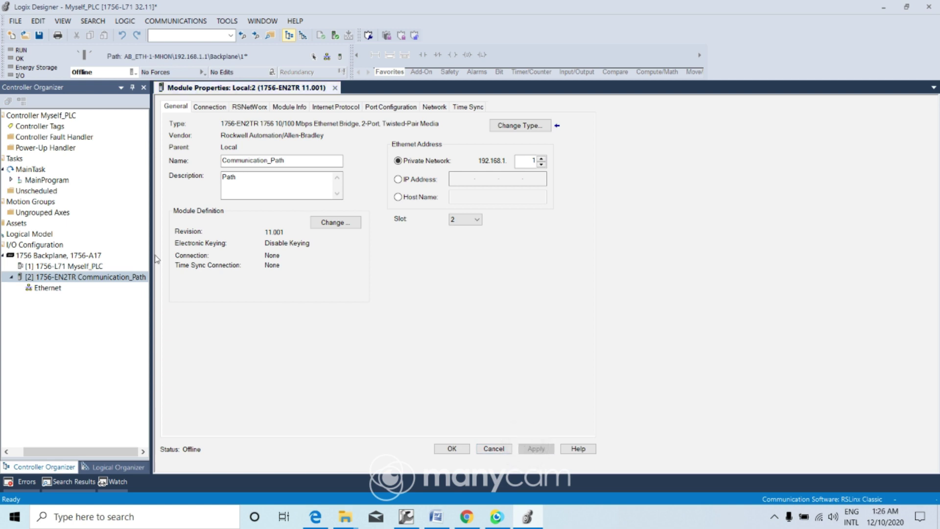
# - Go online again, download the modified Myself_PLC project to the controller and switch it back to Remote Run
pyautogui.click(132, 72)
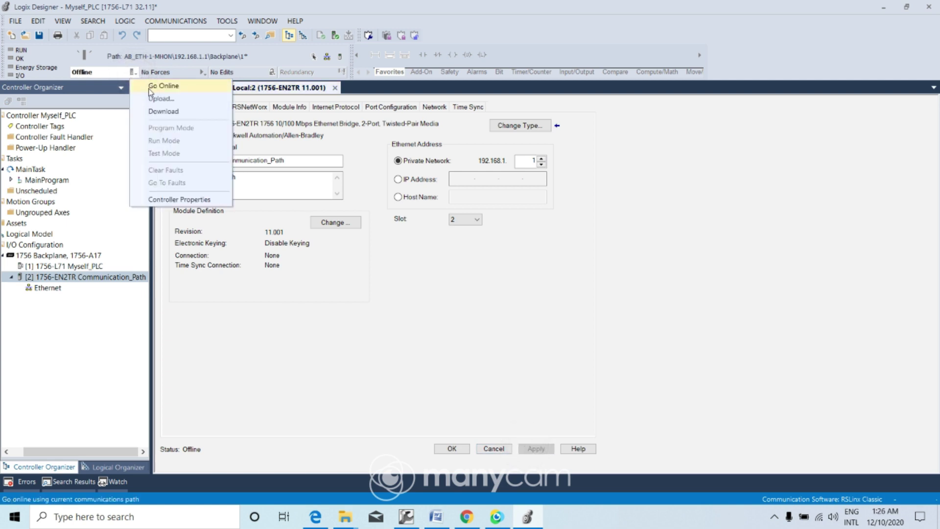
pyautogui.click(148, 87)
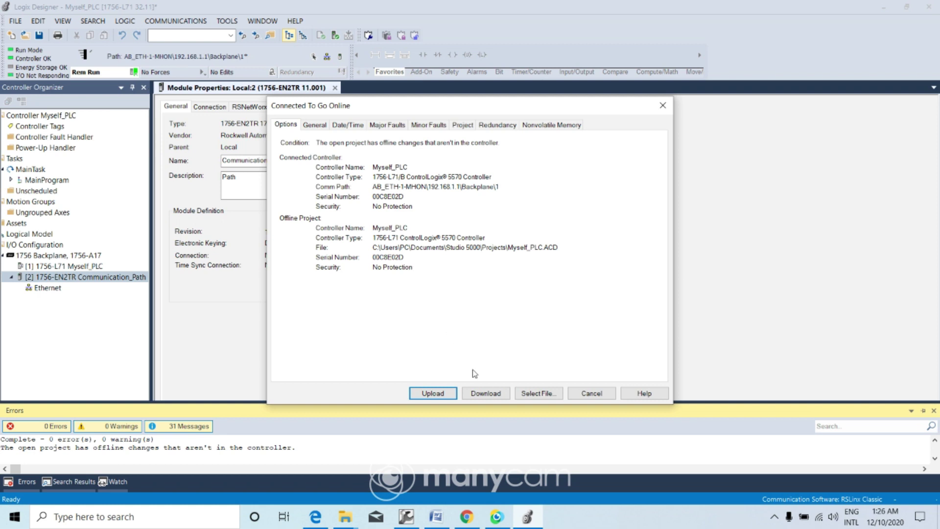
pyautogui.click(483, 393)
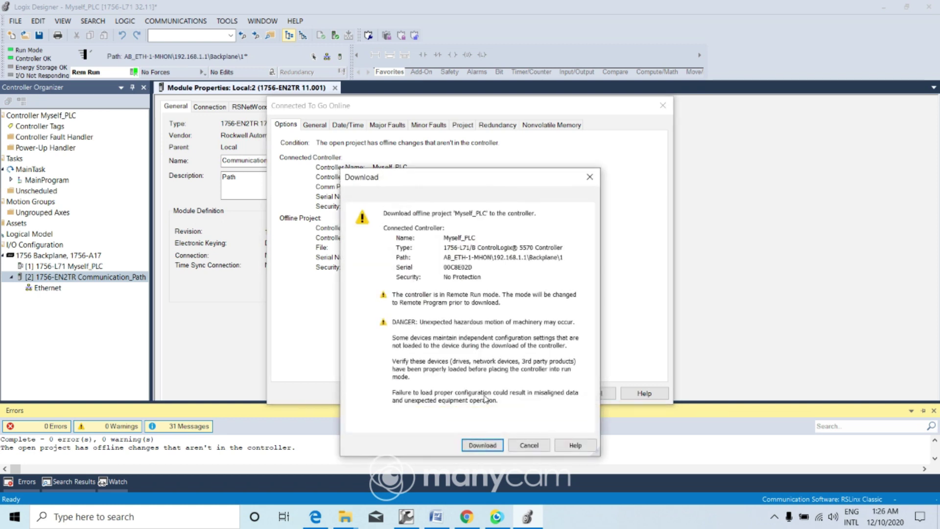
pyautogui.click(483, 445)
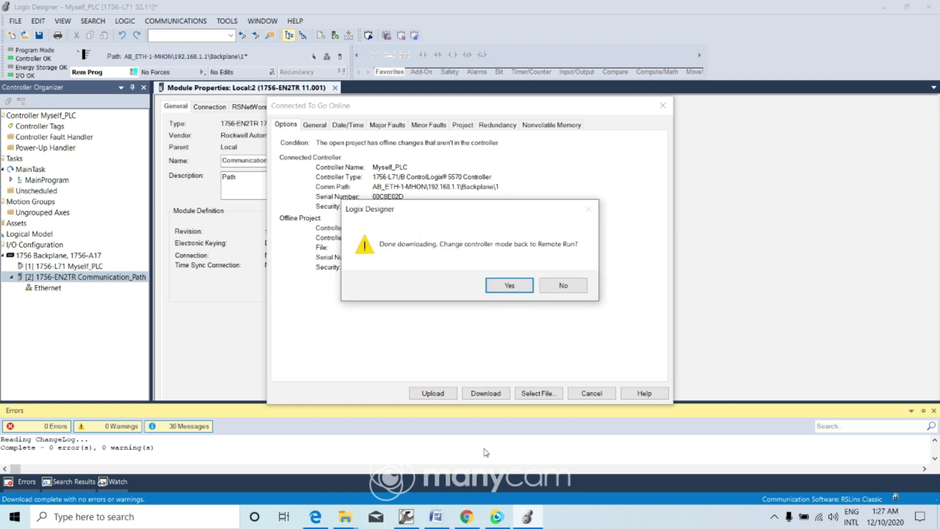
pyautogui.click(487, 289)
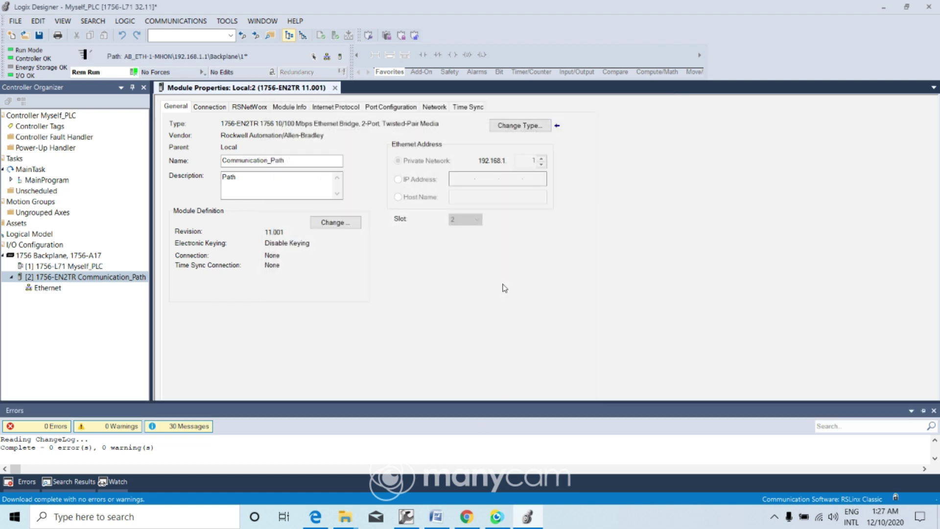